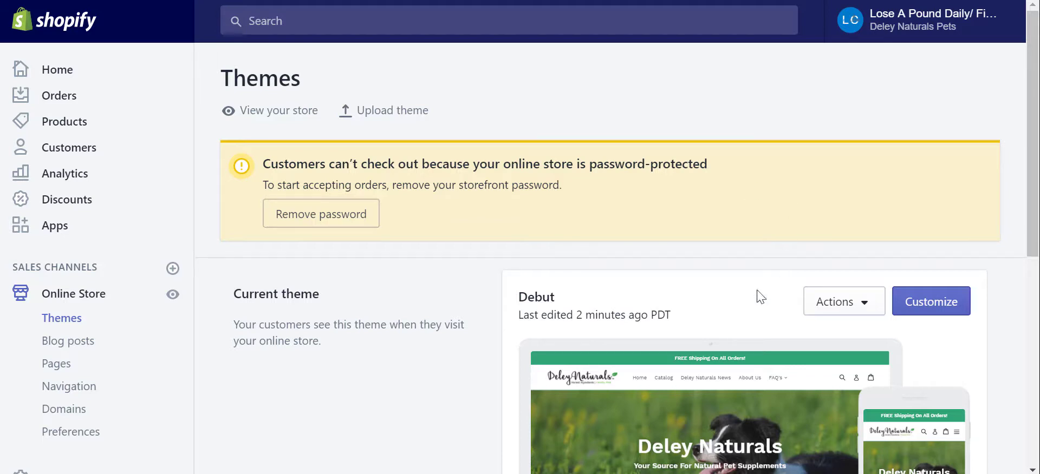
# Preview the current Debut theme and minimize the theme preview bar
pyautogui.click(863, 304)
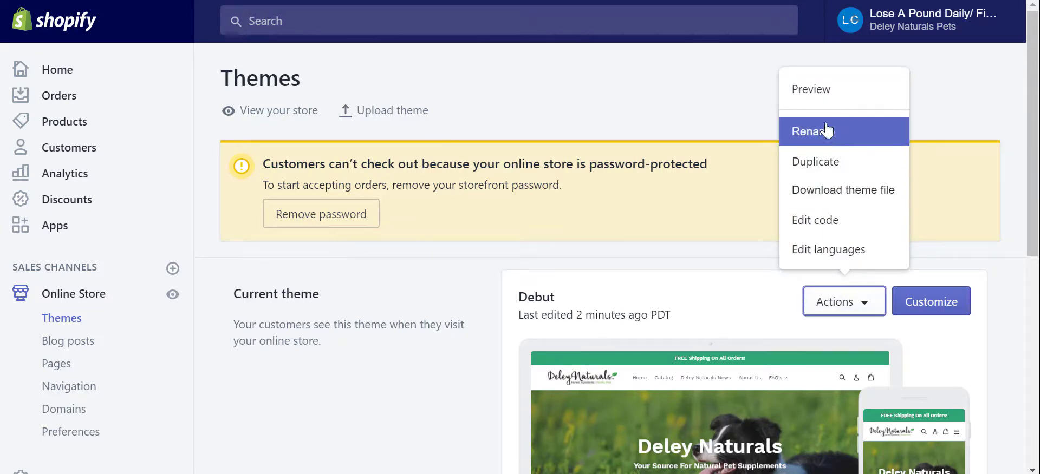
pyautogui.click(835, 97)
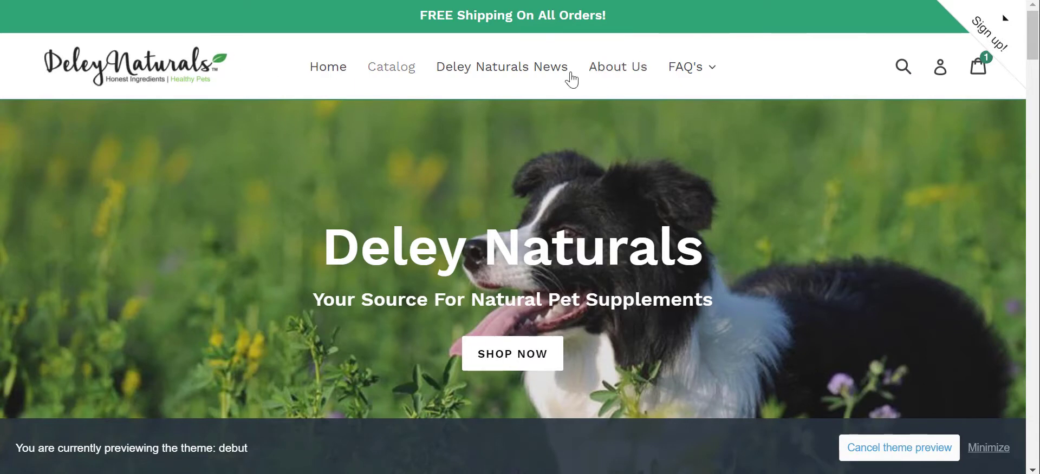
pyautogui.moveTo(1033, 49); pyautogui.dragTo(951, 74)
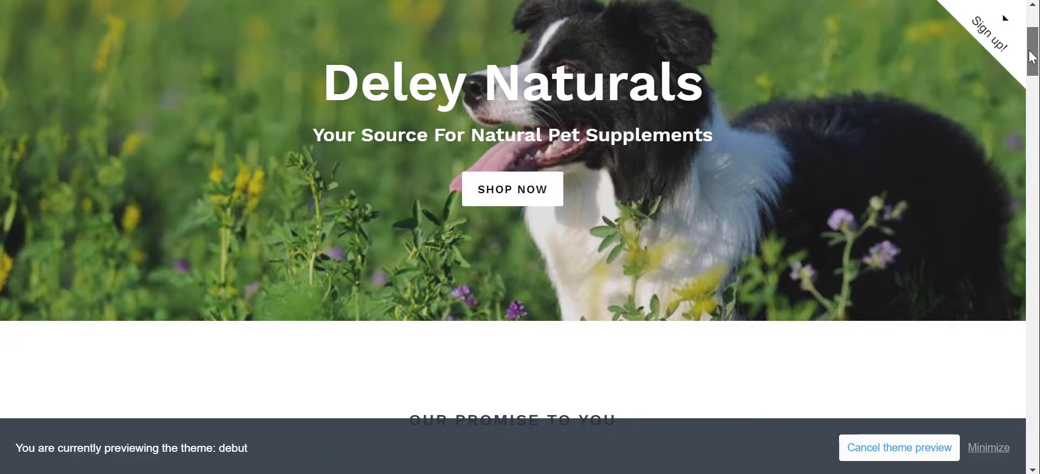
pyautogui.moveTo(1031, 58); pyautogui.dragTo(1032, 61)
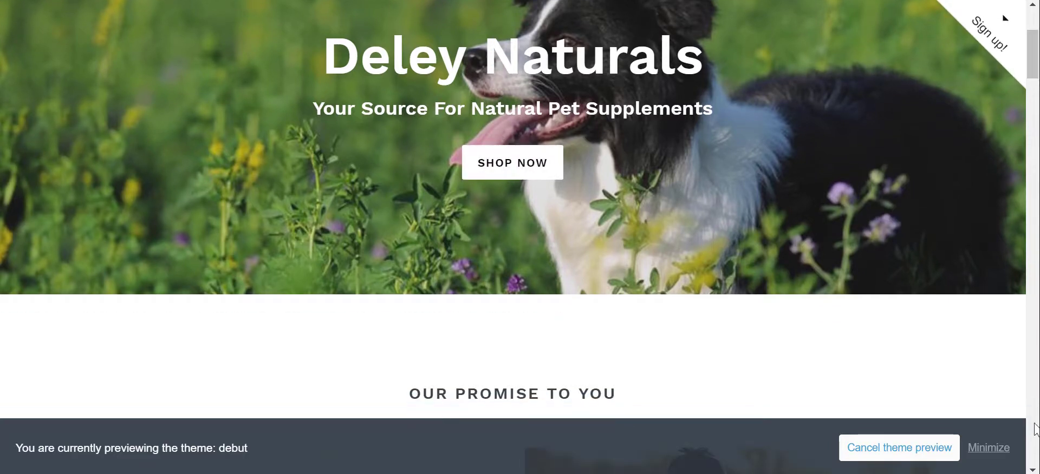
pyautogui.click(999, 450)
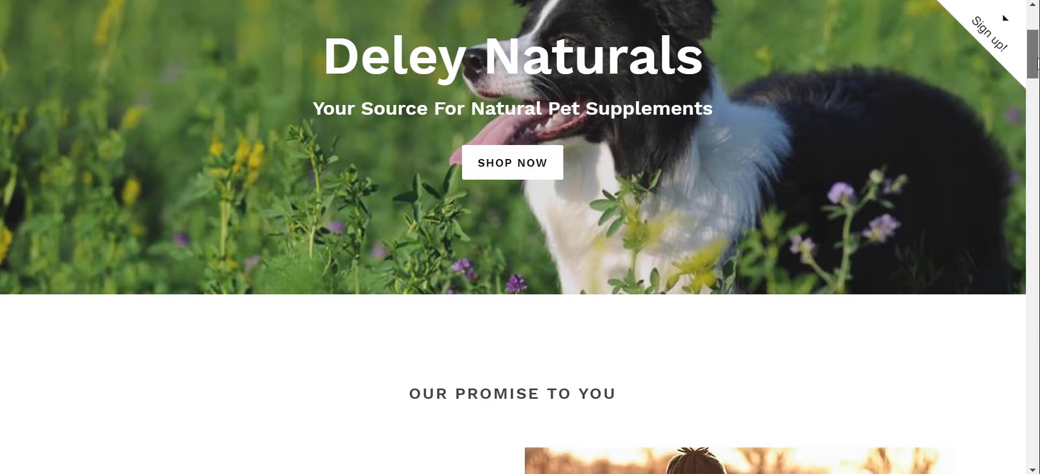
# Examine the previewed homepage's sections down to the testimonials, show the slideshow's first slide, and close the preview
pyautogui.scroll(-5, 1031, 93)
pyautogui.scroll(-1, 1035, 93)
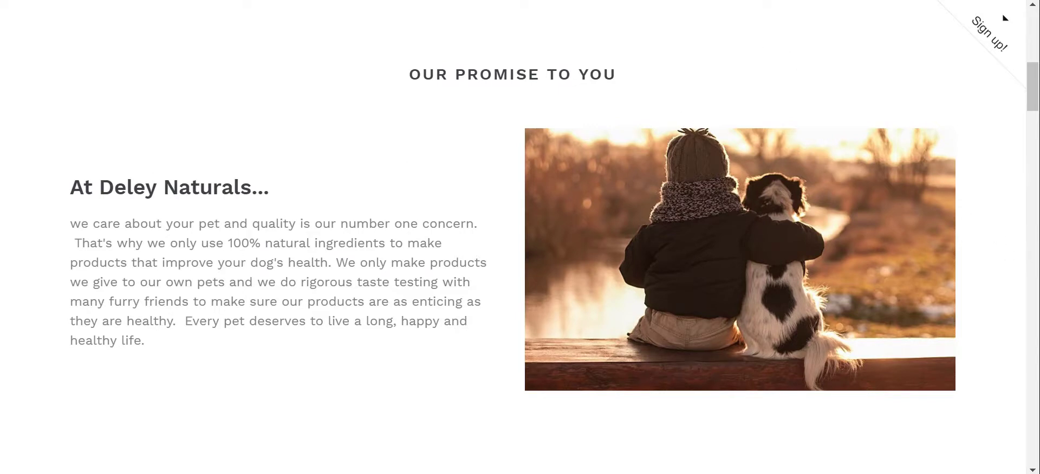
pyautogui.moveTo(1037, 109); pyautogui.dragTo(1016, 251)
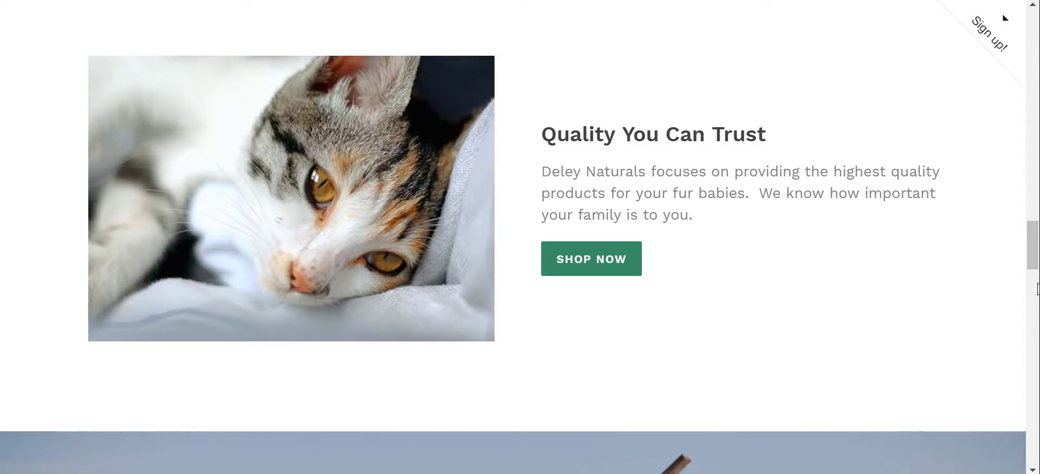
pyautogui.moveTo(1030, 229); pyautogui.dragTo(1032, 277)
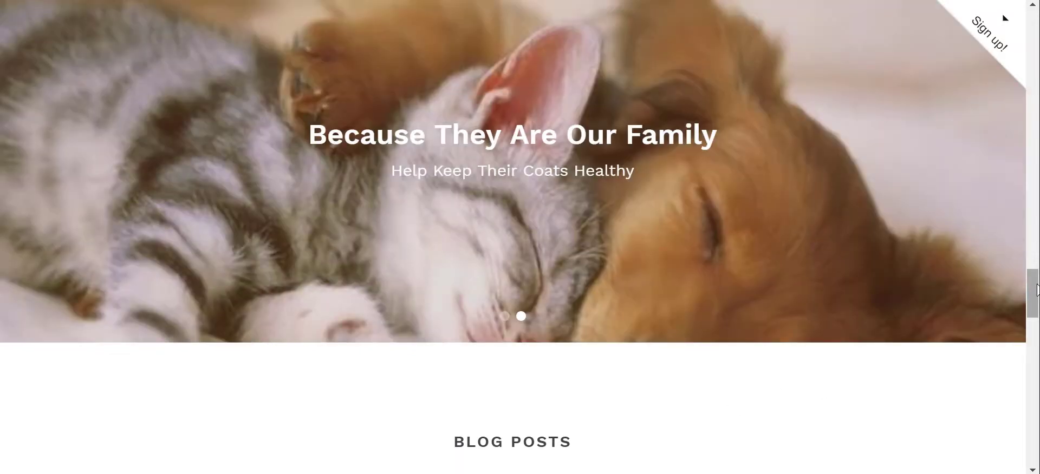
pyautogui.moveTo(1036, 290)
pyautogui.mouseDown()
pyautogui.moveTo(1036, 318)
pyautogui.moveTo(1037, 282)
pyautogui.mouseUp()
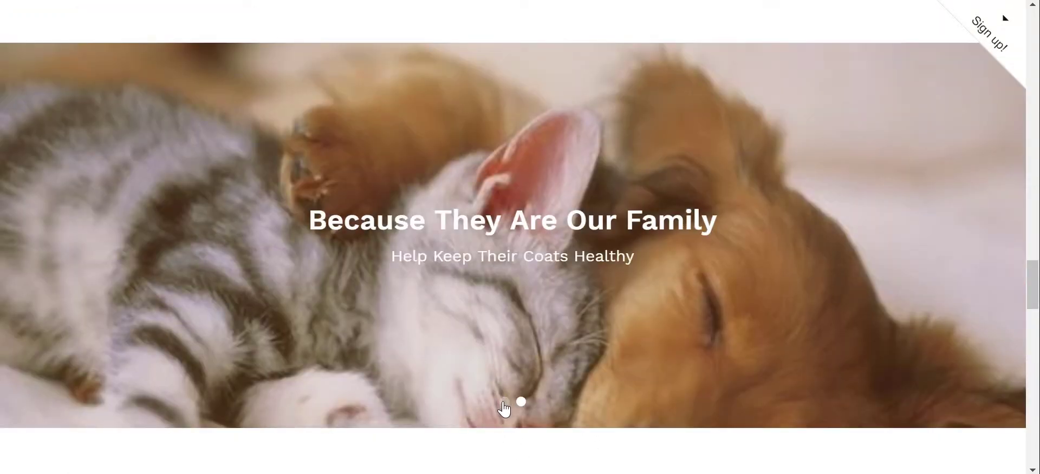
pyautogui.click(504, 403)
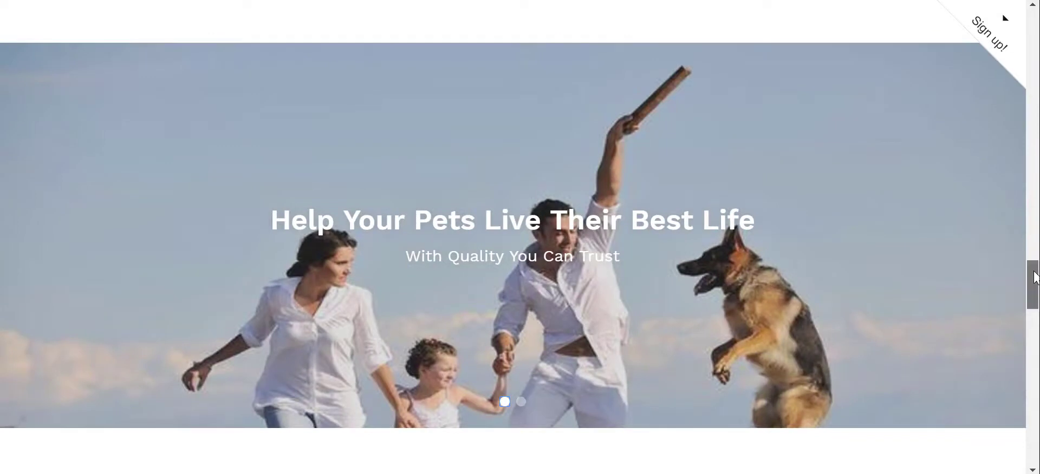
pyautogui.moveTo(1035, 277); pyautogui.dragTo(1033, 330)
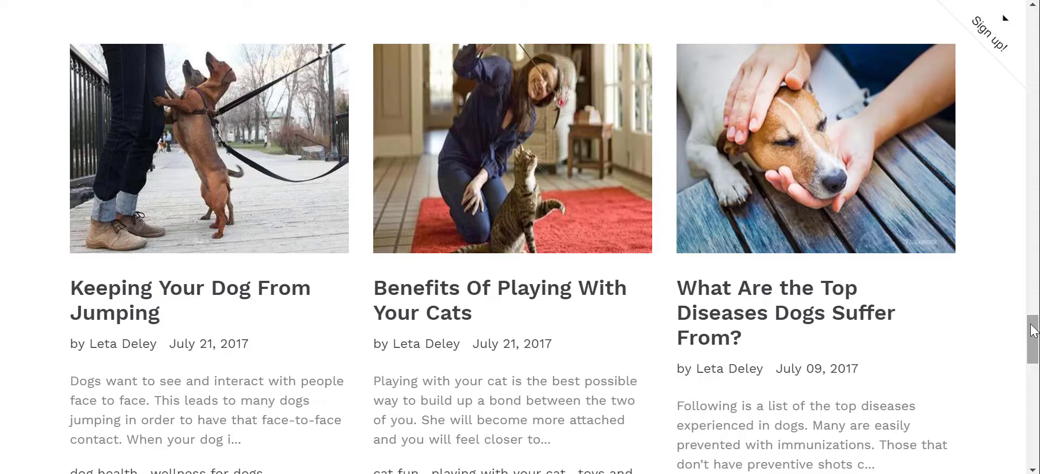
pyautogui.moveTo(1032, 332); pyautogui.dragTo(1023, 412)
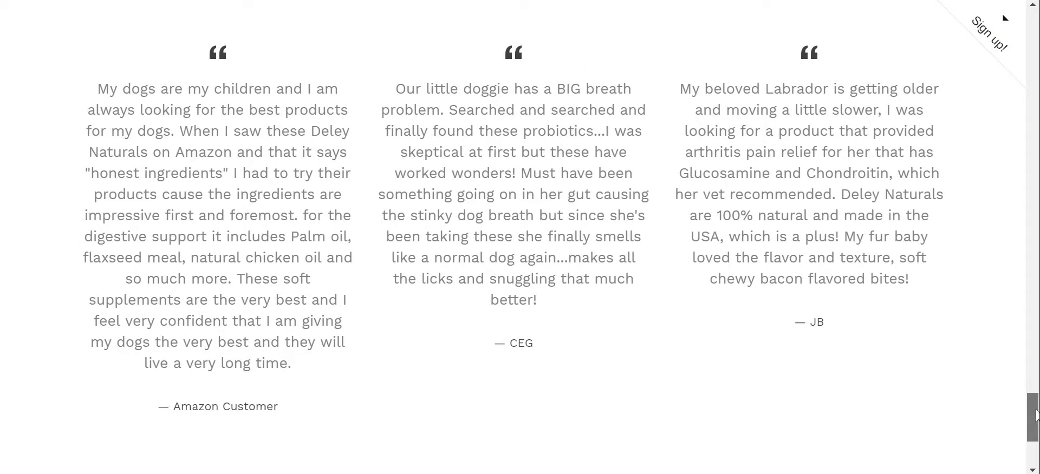
pyautogui.scroll(-3, 1034, 439)
pyautogui.moveTo(1036, 439); pyautogui.dragTo(187, 46)
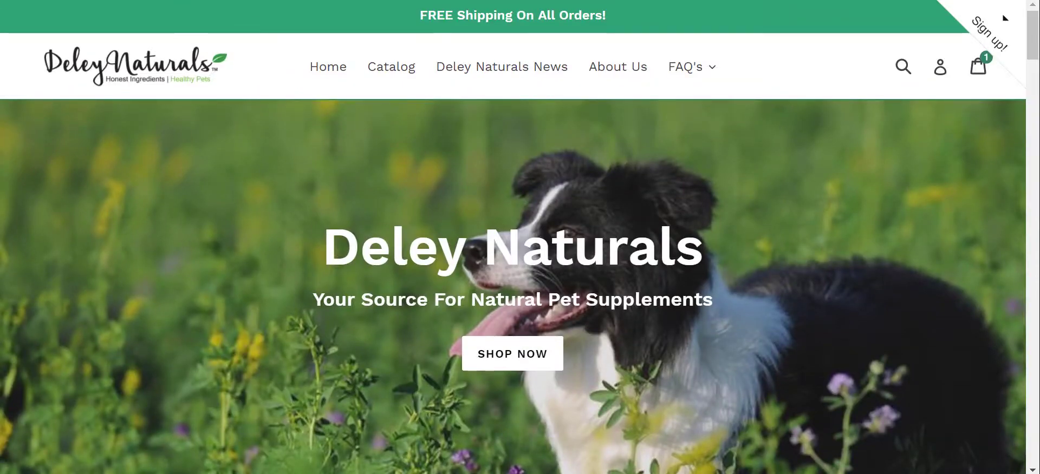
pyautogui.hotkey('ctrl', 'w')
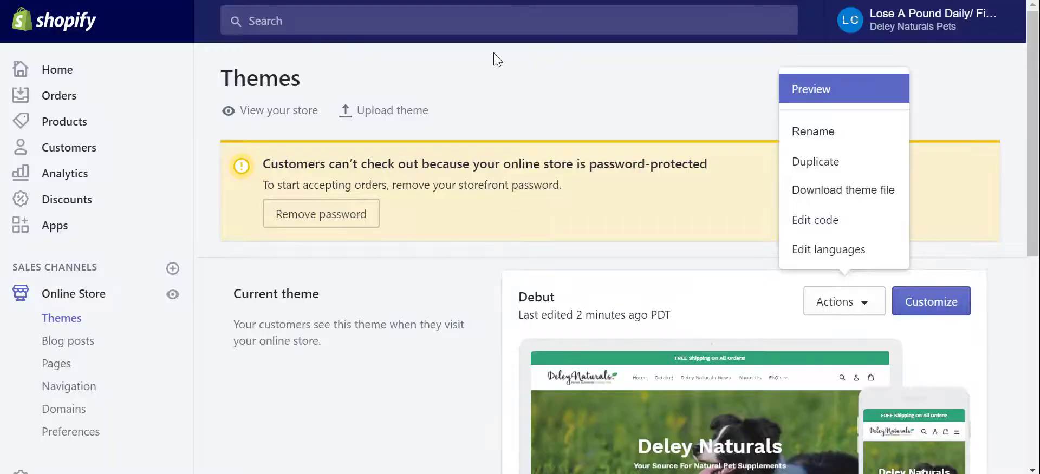
# Customize the Debut theme and review the section types that can be added to the homepage
pyautogui.click(946, 302)
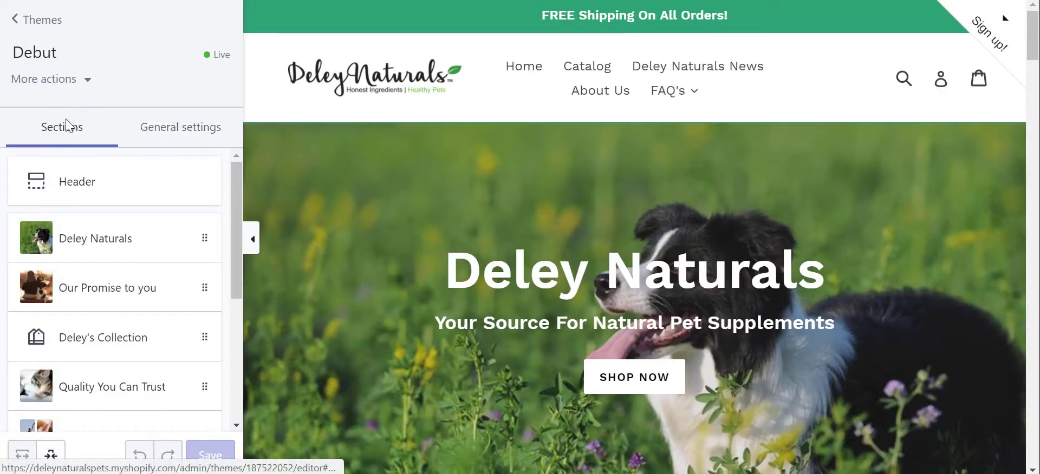
pyautogui.moveTo(238, 183); pyautogui.dragTo(232, 307)
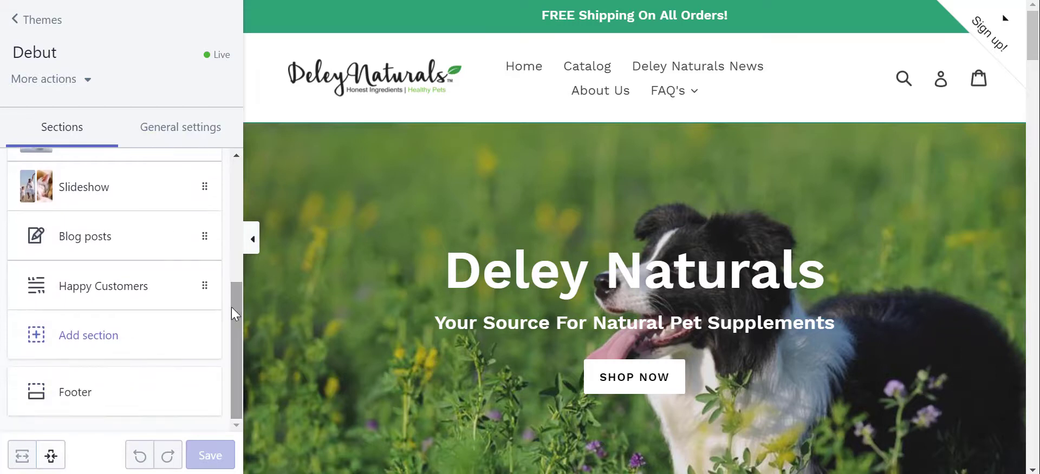
pyautogui.click(45, 341)
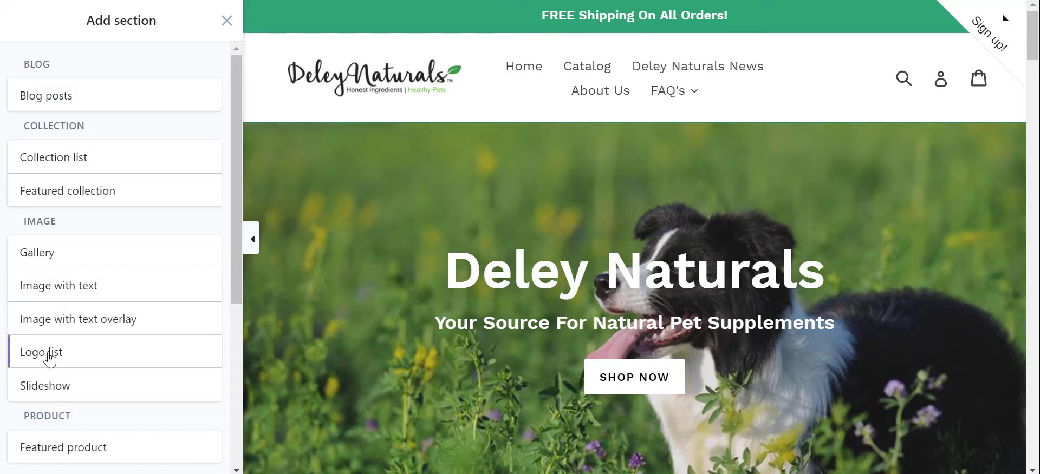
pyautogui.moveTo(241, 160); pyautogui.dragTo(223, 321)
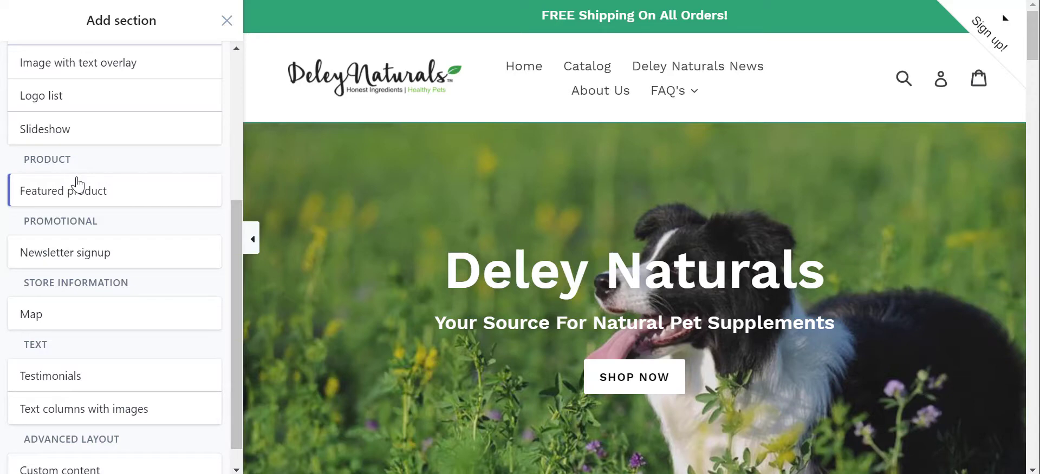
# View the newsletter sign-up popup in the store preview, close it, and check the remaining section types
pyautogui.click(1002, 39)
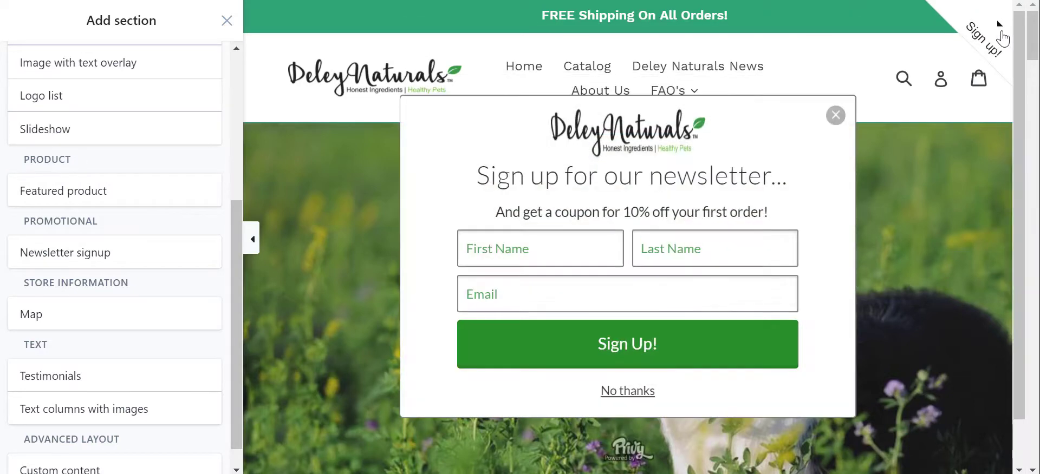
pyautogui.click(837, 115)
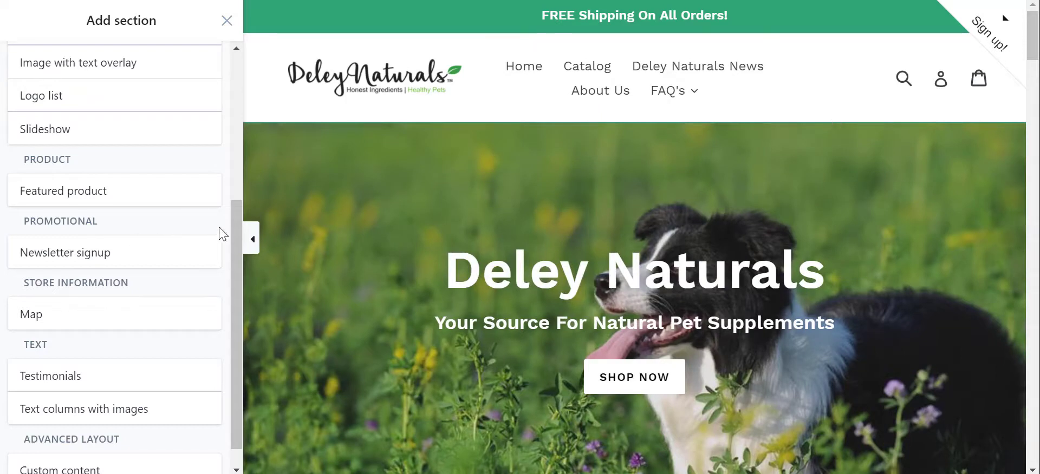
pyautogui.scroll(-1, 227, 249)
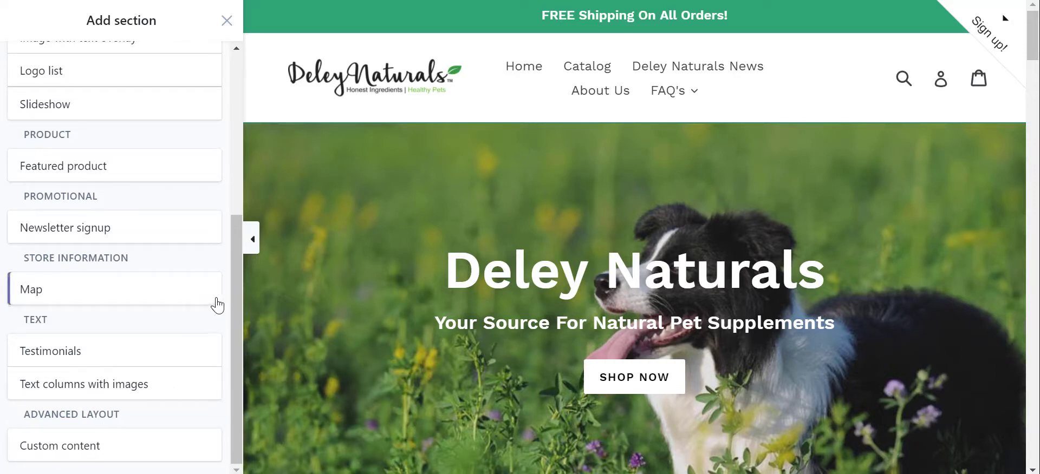
# Add a Gallery section to the homepage and expand its first image block
pyautogui.moveTo(238, 290); pyautogui.dragTo(234, 144)
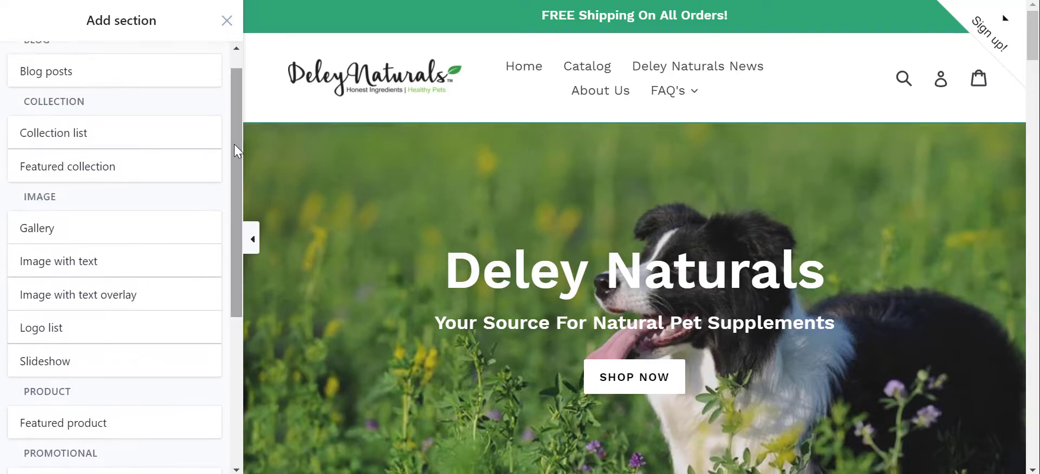
pyautogui.moveTo(47, 228)
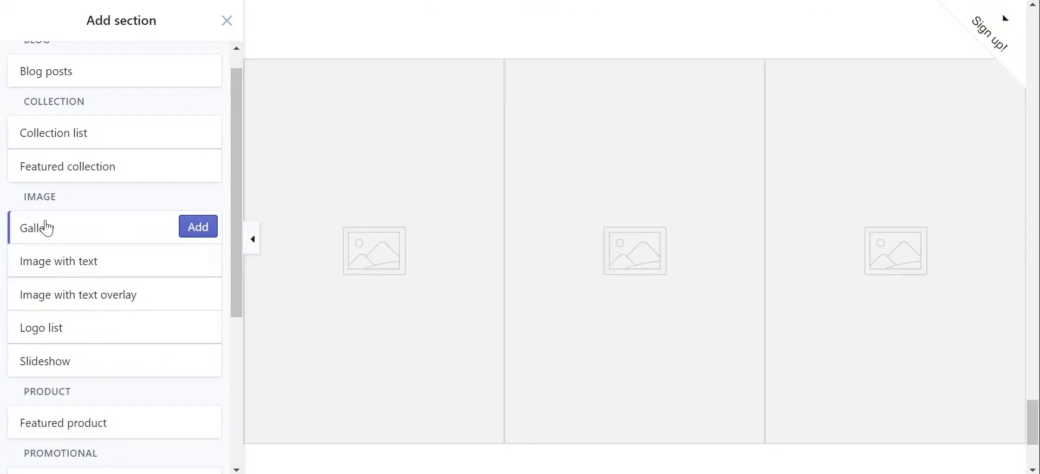
pyautogui.click(204, 227)
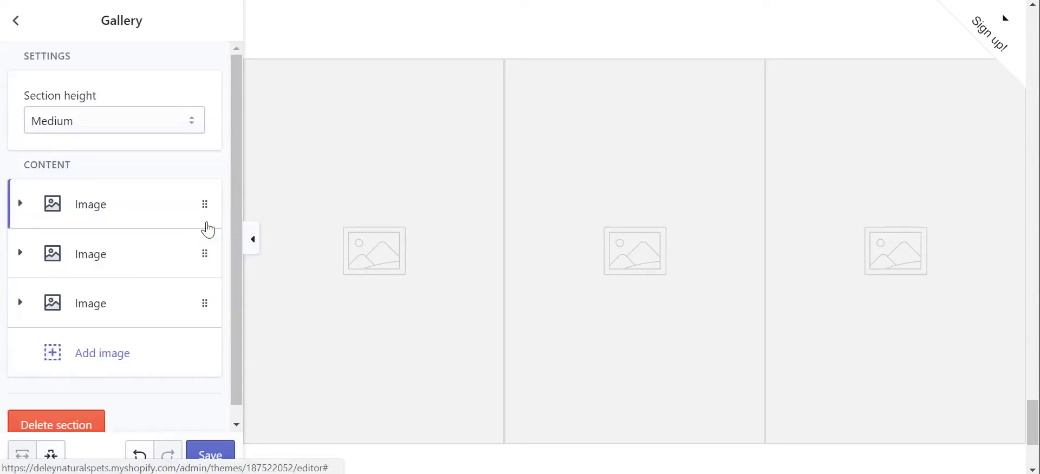
pyautogui.click(70, 204)
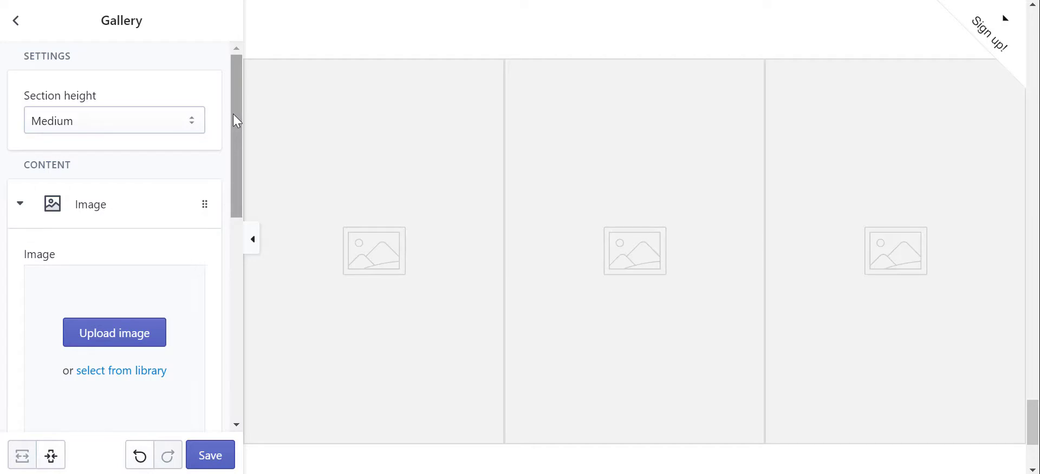
pyautogui.scroll(-1, 237, 121)
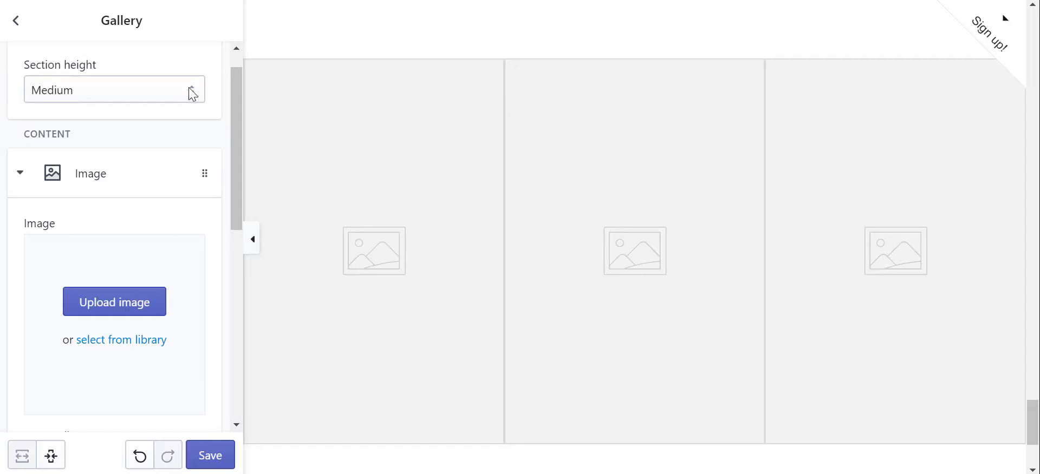
# Try the Extra Small and Extra Large section heights on the gallery and set it back to Medium
pyautogui.click(188, 87)
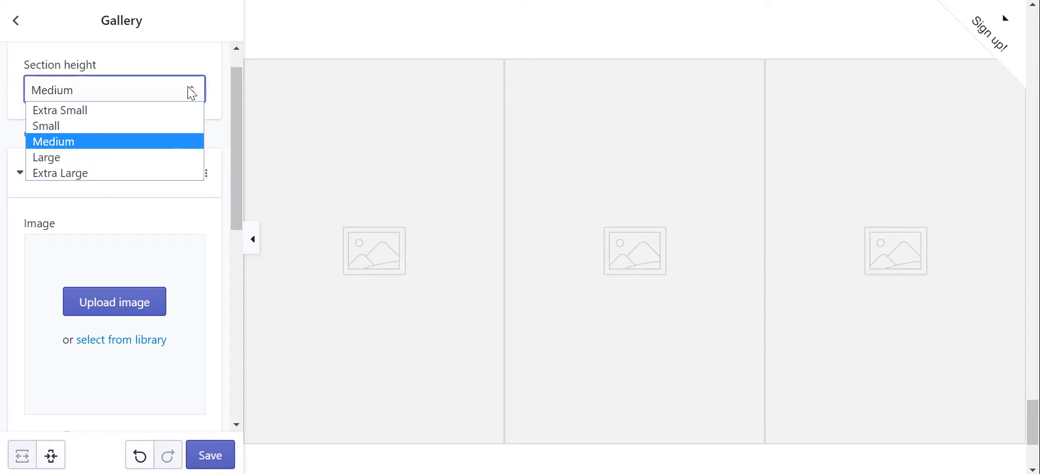
pyautogui.click(159, 111)
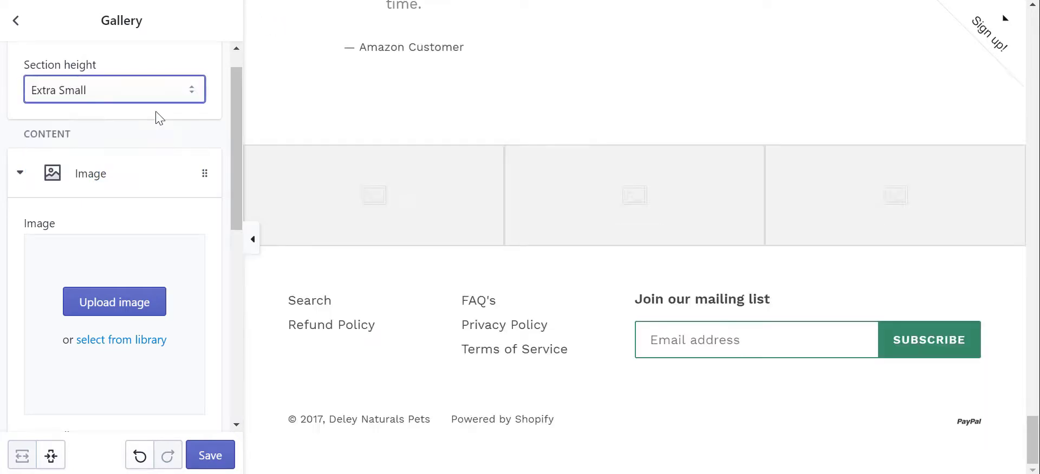
pyautogui.click(193, 102)
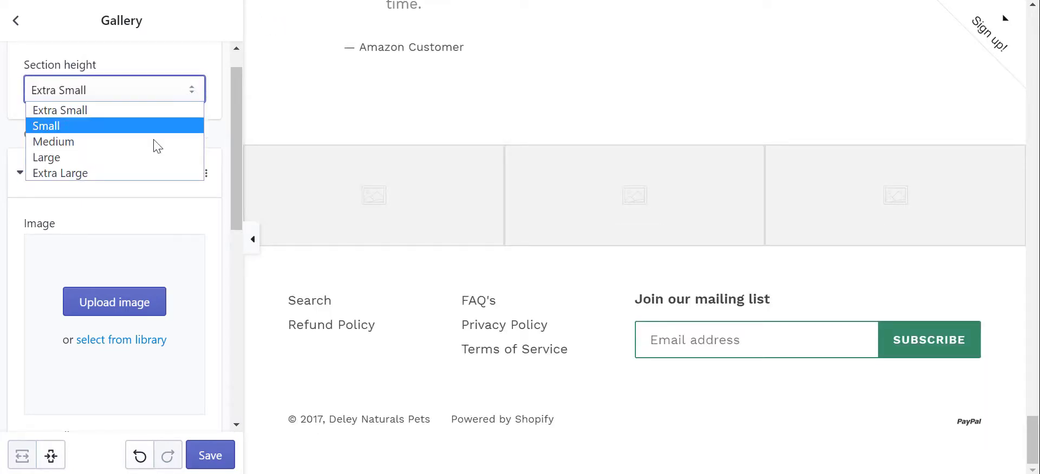
pyautogui.click(124, 173)
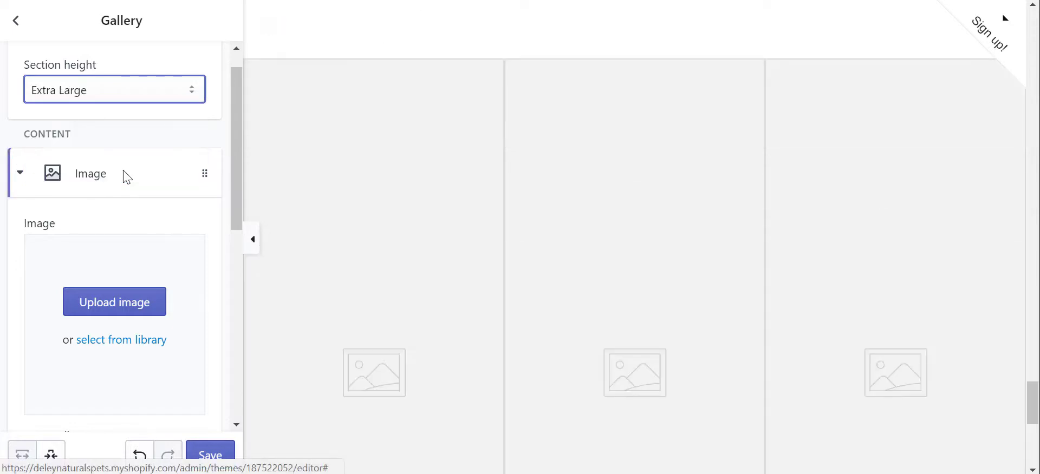
pyautogui.click(199, 99)
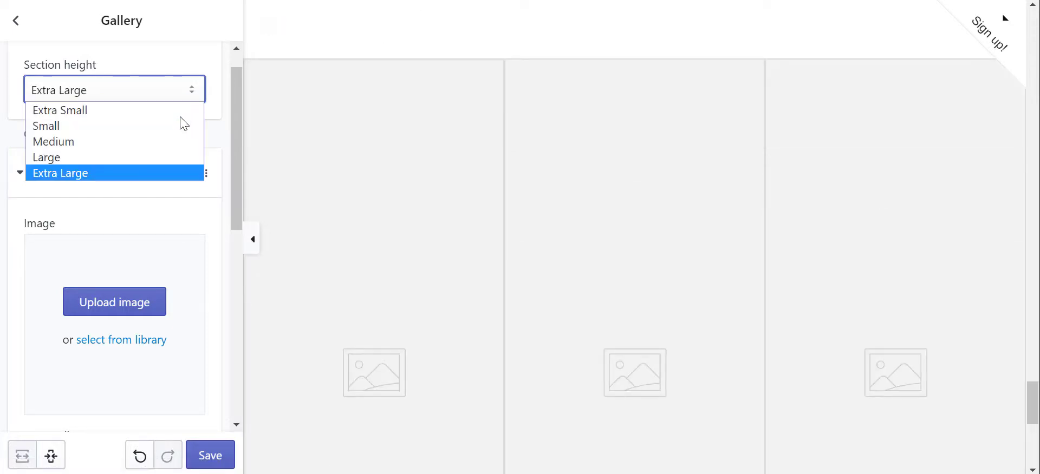
pyautogui.press('Escape')
pyautogui.press('Up')
pyautogui.press('Up')
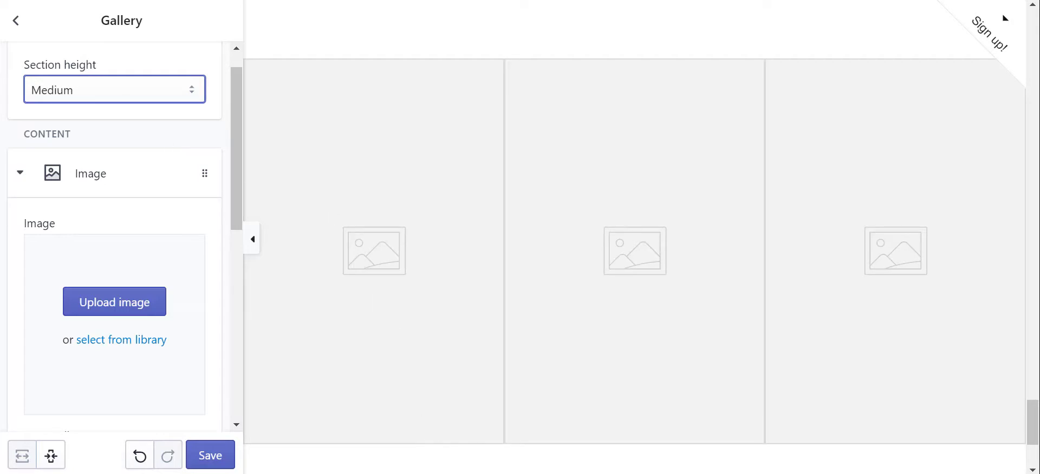
# Switch to File Explorer, upload "Enlarged Hip and Joint 'NO' ad - Page 002 (1)" as the gallery's first image, and collapse that block
pyautogui.hotkey('alt', 'Tab')
pyautogui.moveTo(927, 176); pyautogui.dragTo(937, 265)
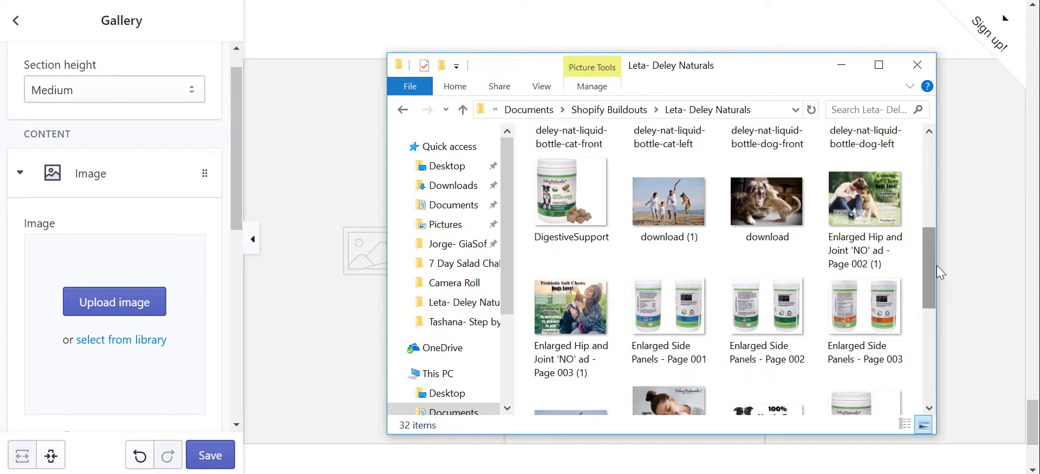
pyautogui.moveTo(872, 201); pyautogui.dragTo(112, 343)
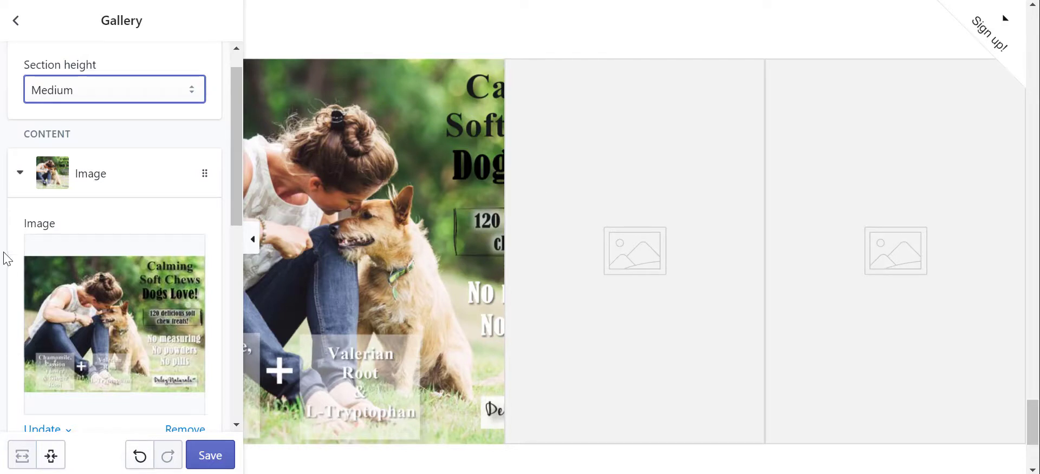
pyautogui.click(21, 174)
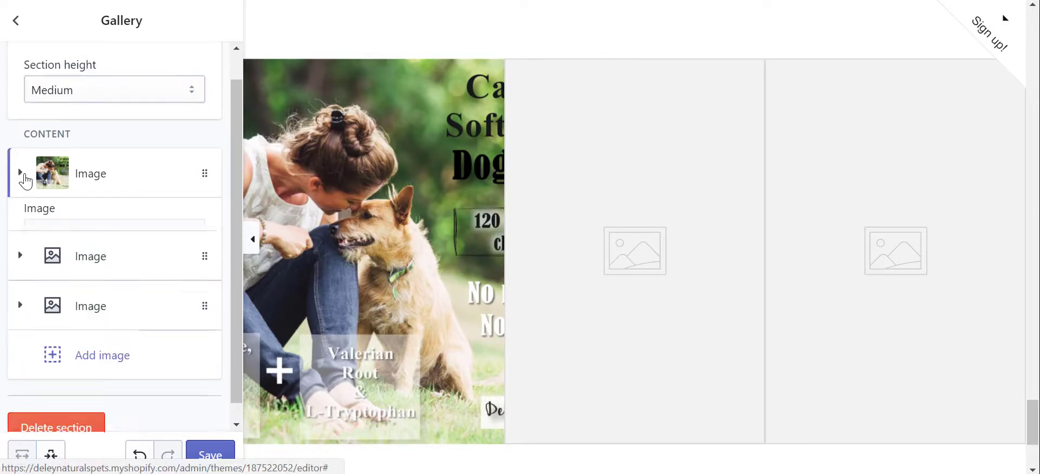
# Switch to File Explorer, upload the photo of the woman kissing a cat as the gallery's second image, and collapse that block
pyautogui.click(84, 240)
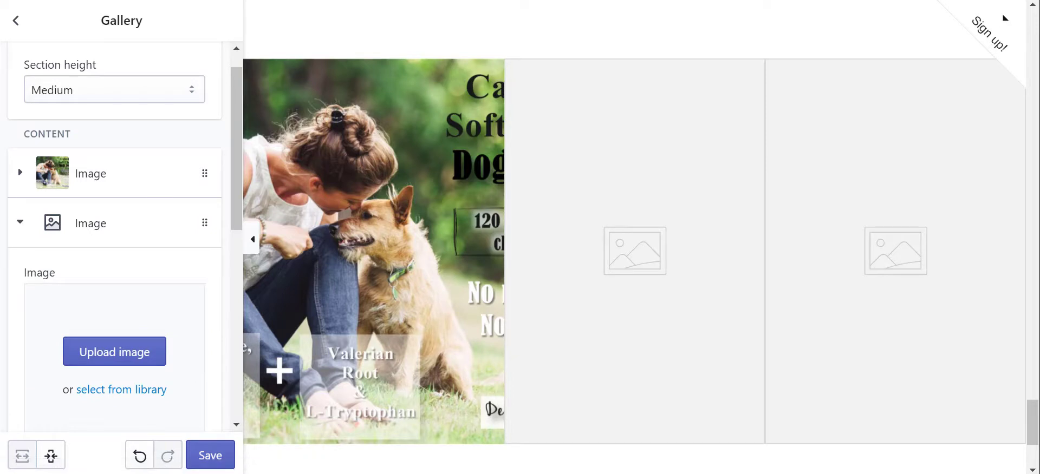
pyautogui.hotkey('alt', 'Tab')
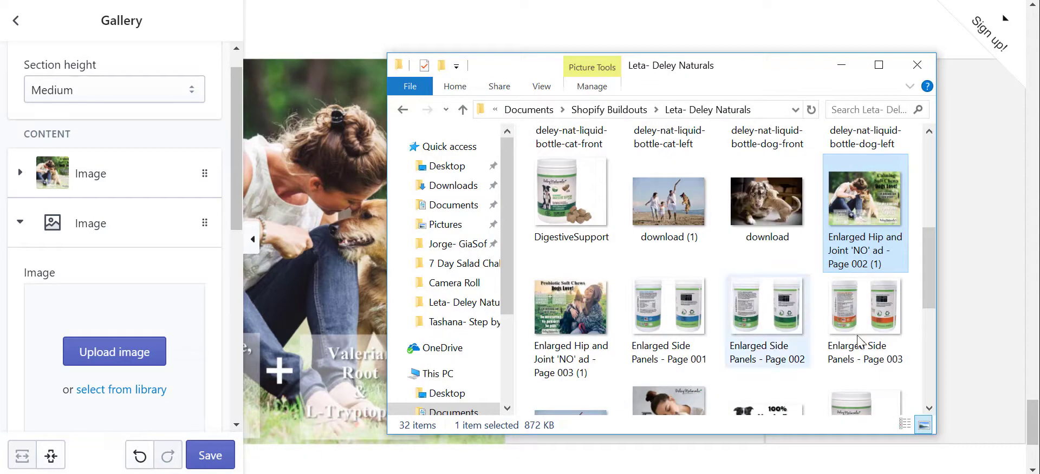
pyautogui.moveTo(650, 396); pyautogui.dragTo(76, 368)
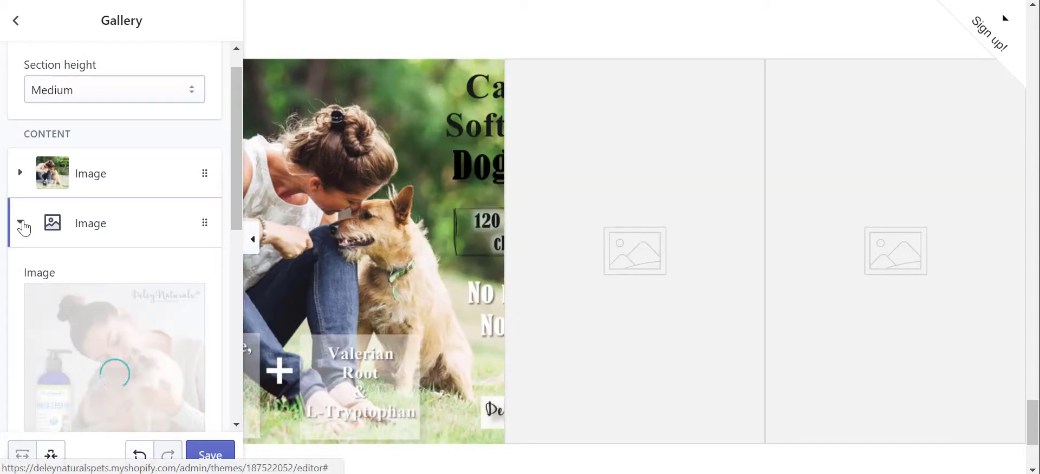
pyautogui.click(24, 227)
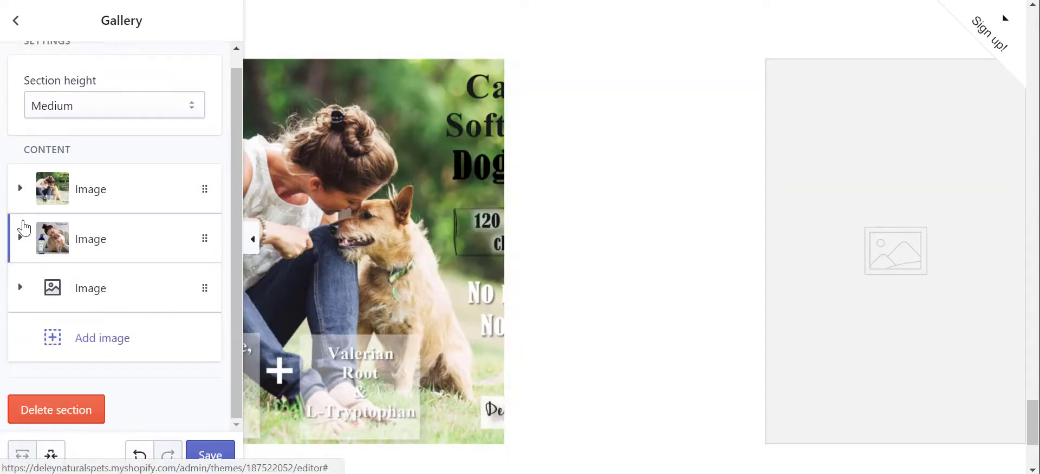
# Upload "Enlarged Hip and Joint 'NO' ad - Page 003 (1)" as the gallery's third image and leave its alt text empty
pyautogui.click(76, 284)
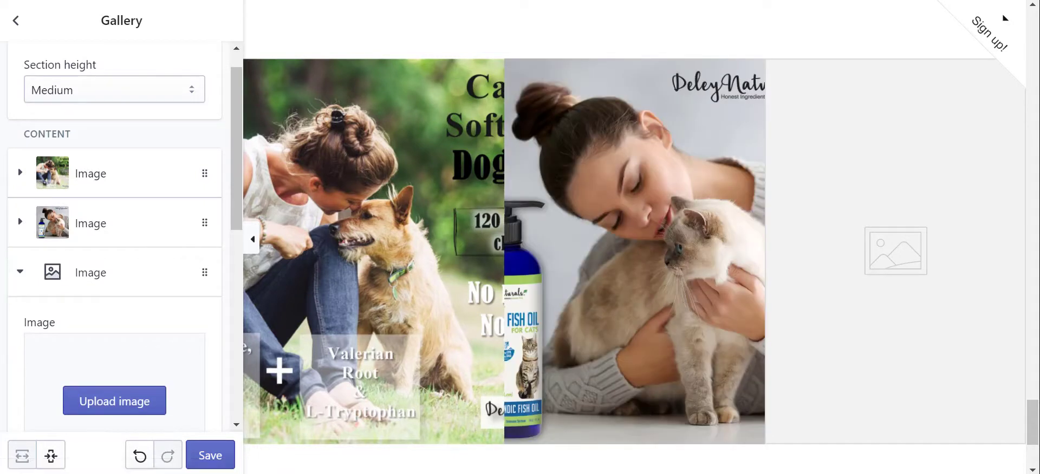
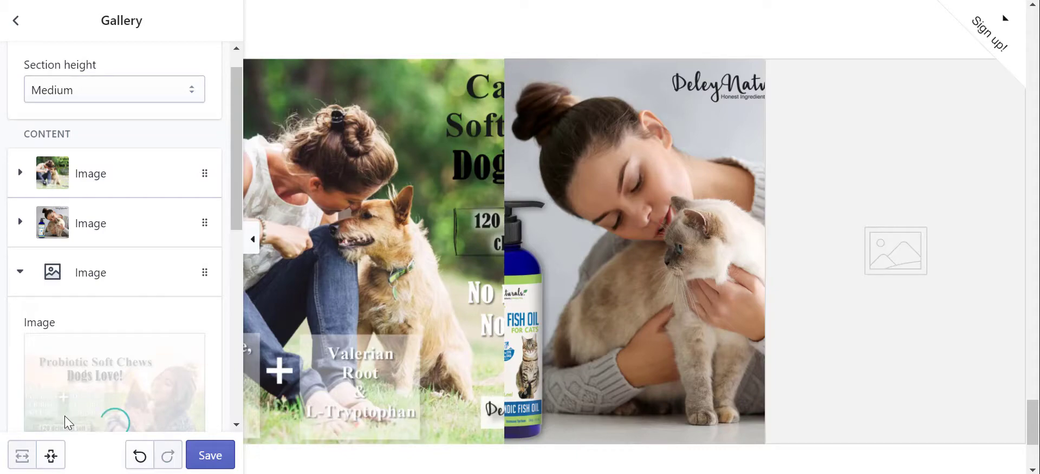
pyautogui.click(64, 420)
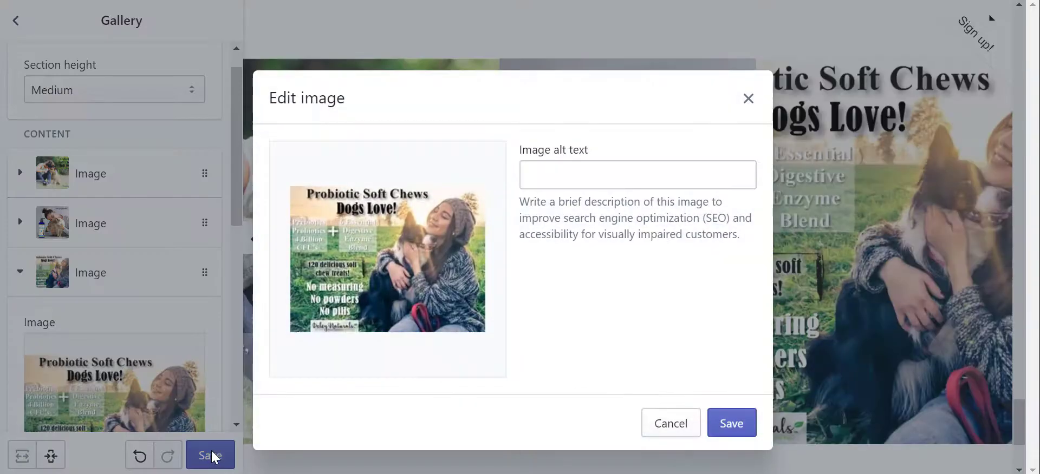
pyautogui.click(669, 425)
# Save the gallery changes and review the gallery in the store preview with the theme preview notice minimized
pyautogui.click(232, 457)
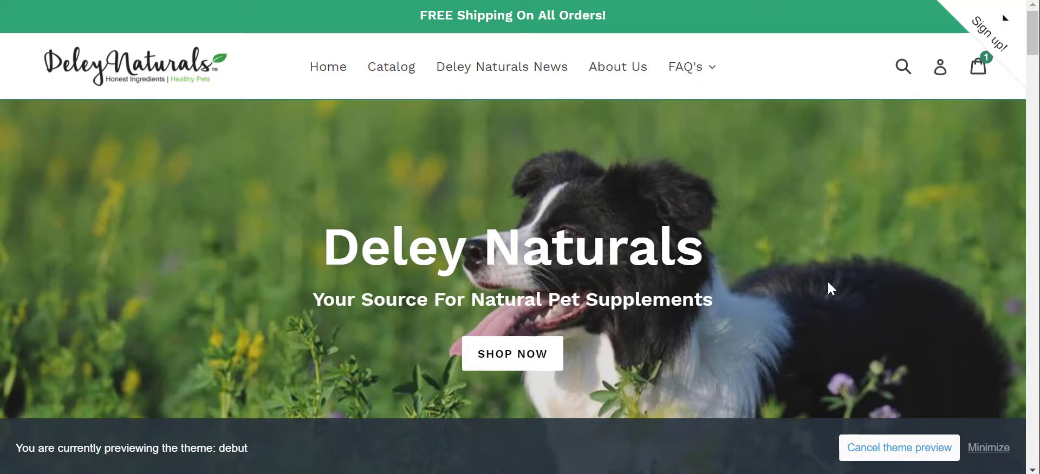
pyautogui.click(981, 453)
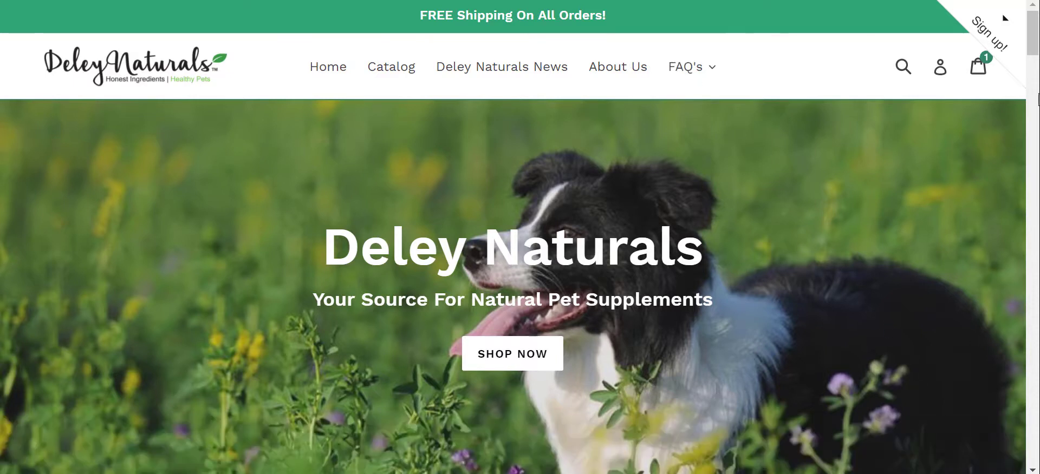
pyautogui.moveTo(1031, 45); pyautogui.dragTo(1031, 427)
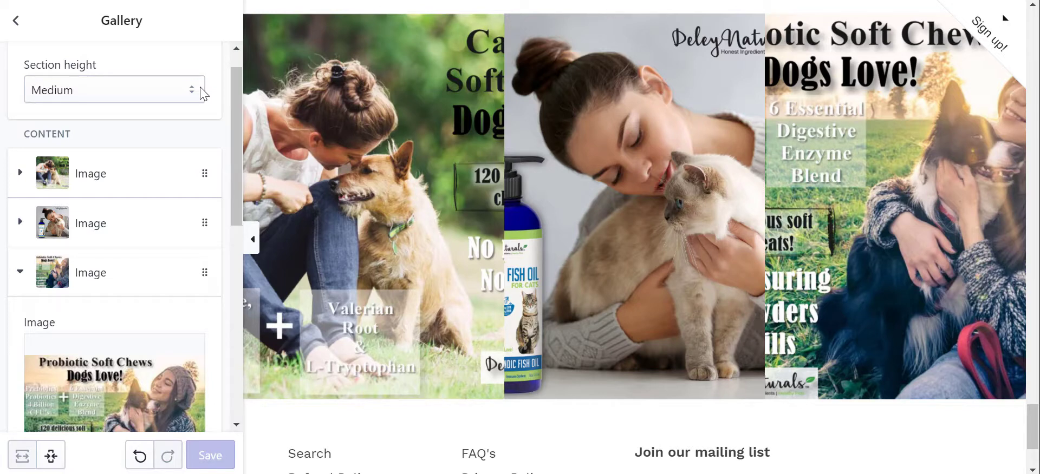
# Set the gallery's section height to Small and save the change
pyautogui.click(191, 92)
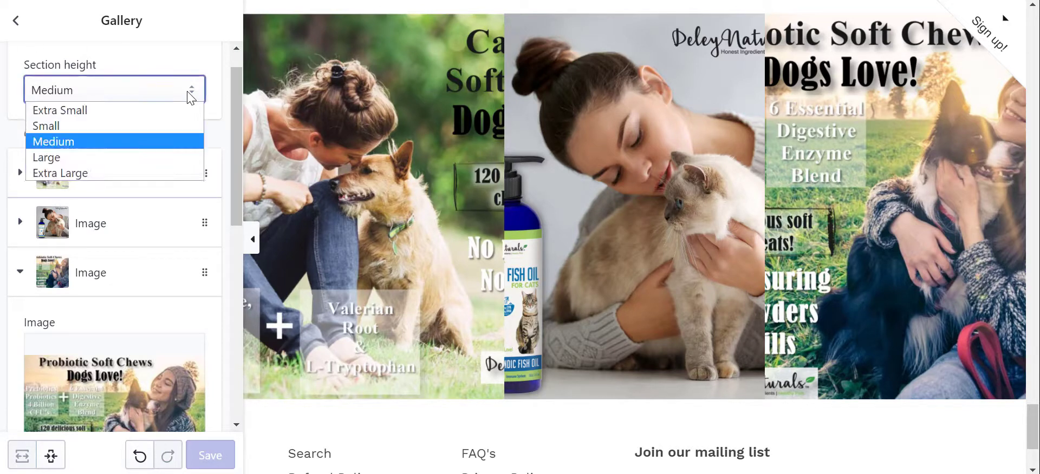
pyautogui.click(170, 125)
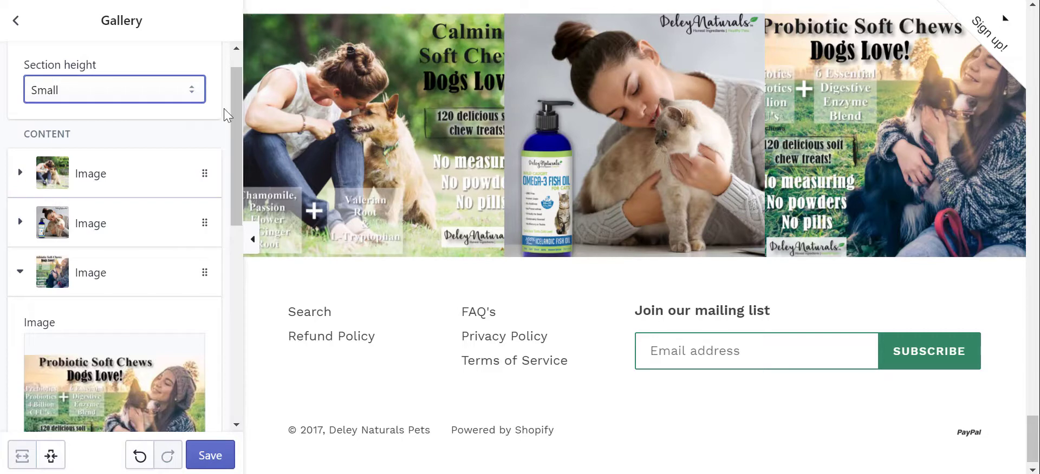
pyautogui.click(216, 460)
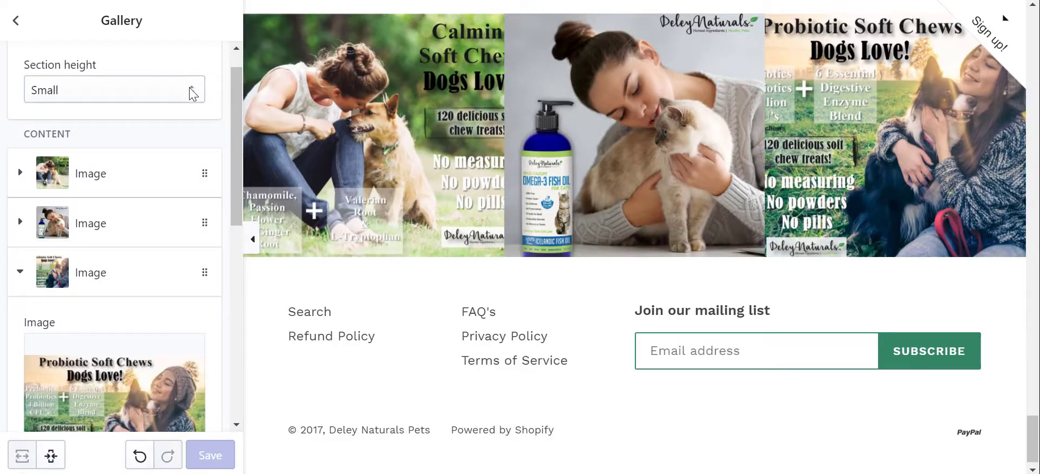
# Try the Extra Small and Large section heights on the gallery and set it back to Small
pyautogui.click(192, 92)
pyautogui.click(147, 109)
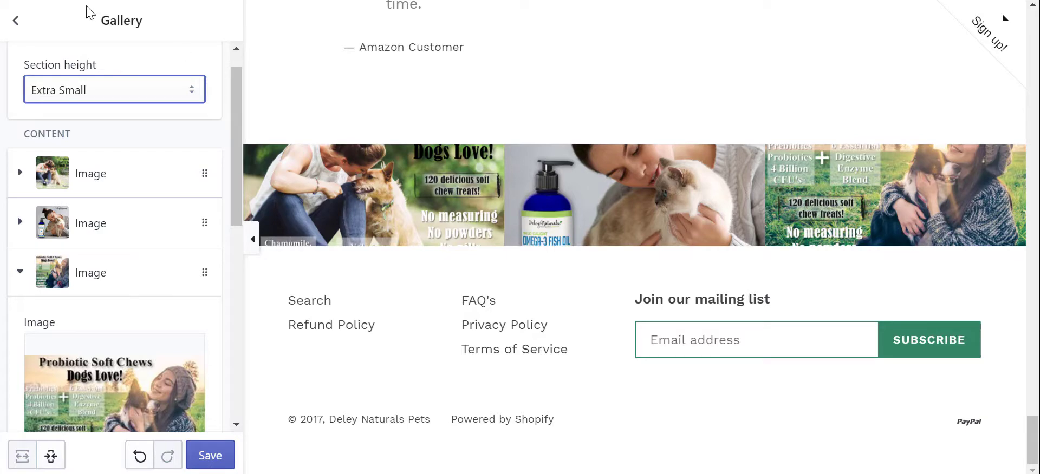
pyautogui.click(173, 95)
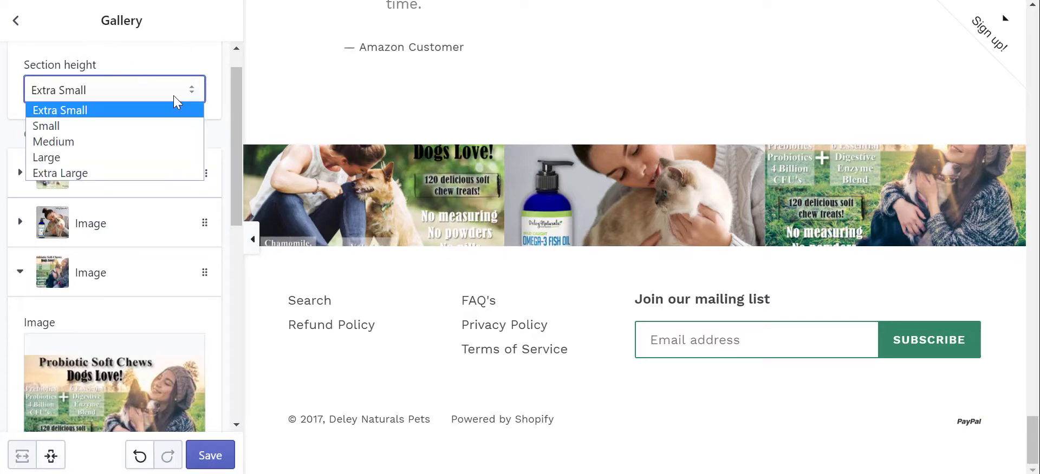
pyautogui.click(145, 160)
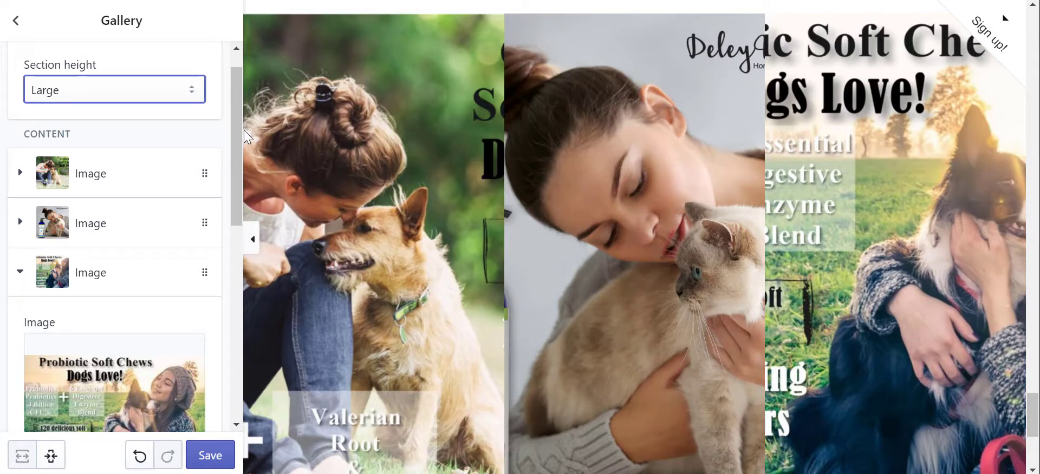
pyautogui.click(133, 92)
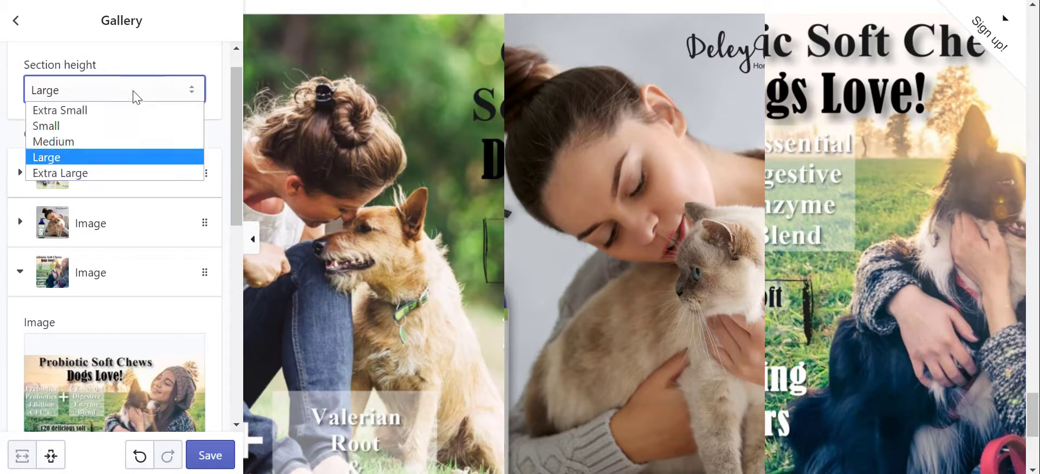
pyautogui.click(117, 132)
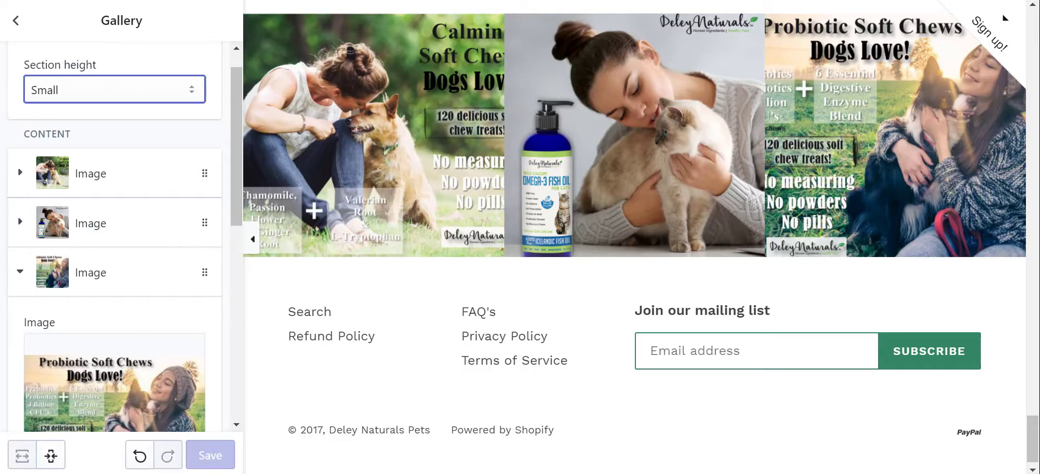
# Check the gallery in the store preview, reload that page, and return to the theme editor
pyautogui.hotkey('ctrl', 'Tab')
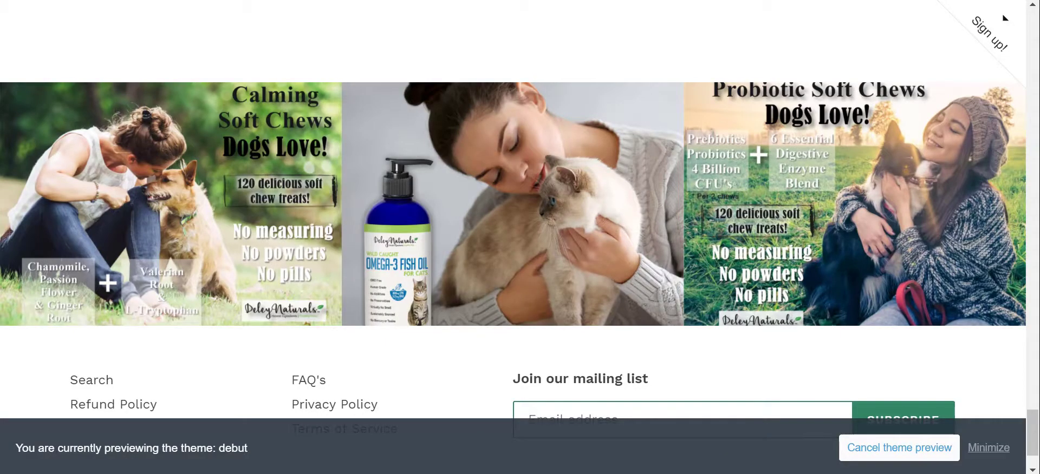
pyautogui.hotkey('ctrl', 'r')
pyautogui.hotkey('ctrl', 'Tab')
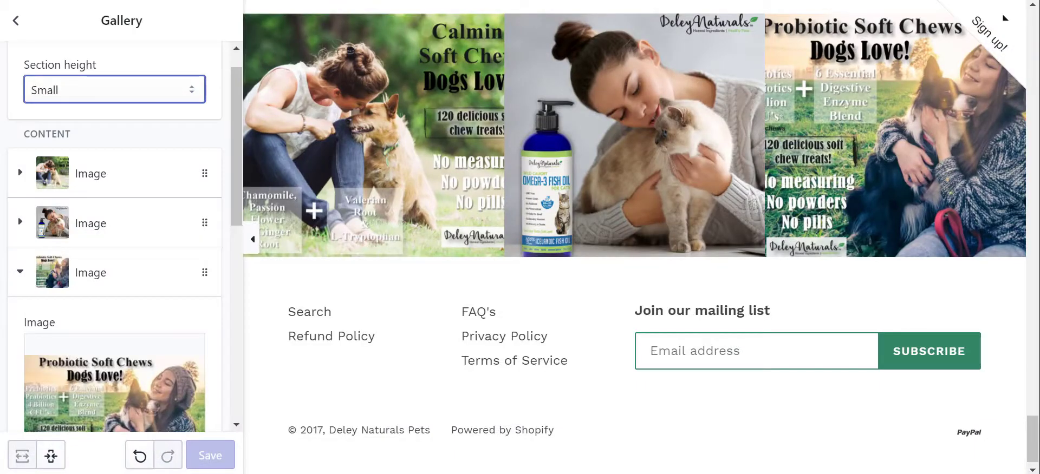
# Edit the first gallery image and begin its alt text with "Deley Naturals calming chews with chamomile, passion"
pyautogui.click(105, 168)
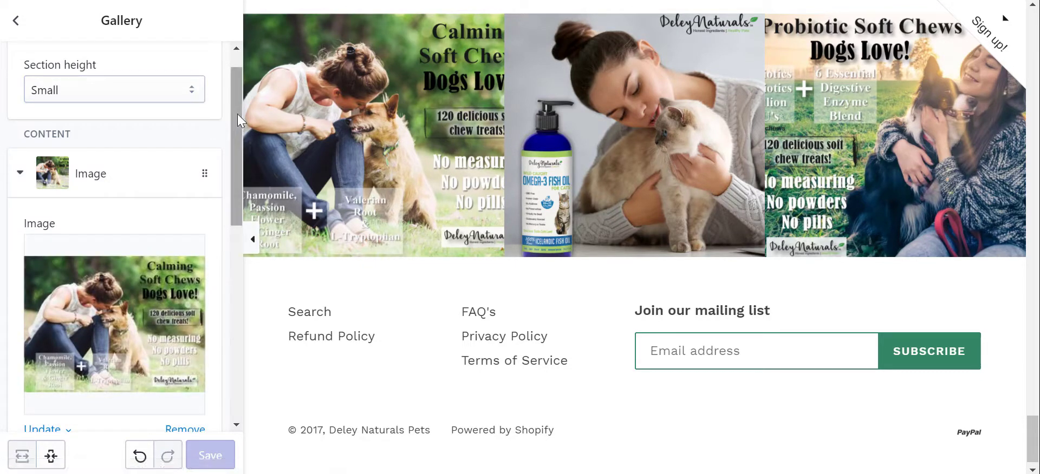
pyautogui.moveTo(237, 114); pyautogui.dragTo(249, 193)
pyautogui.click(89, 92)
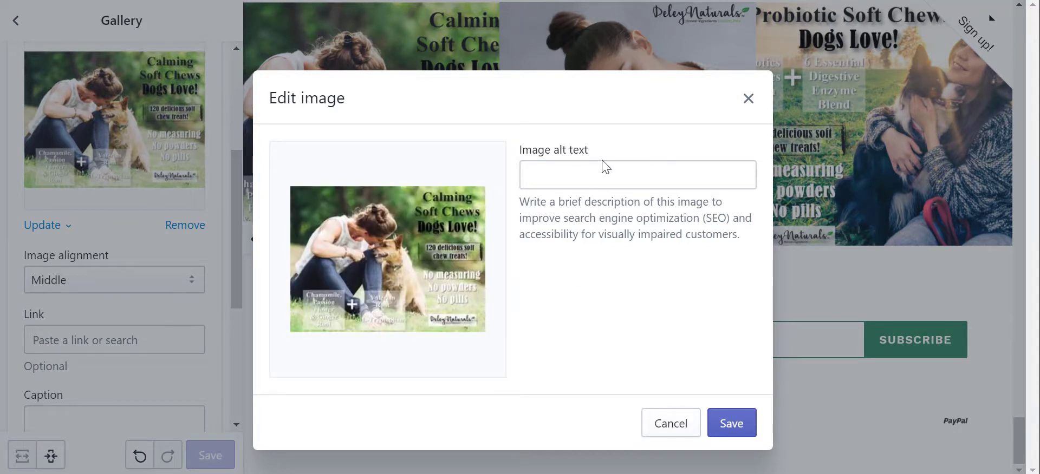
pyautogui.click(591, 168)
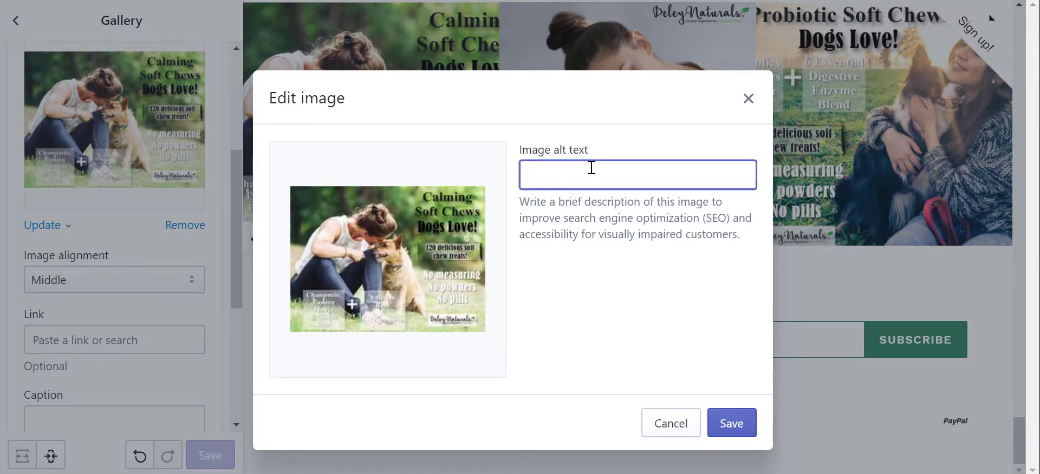
pyautogui.write('Deley Natu')
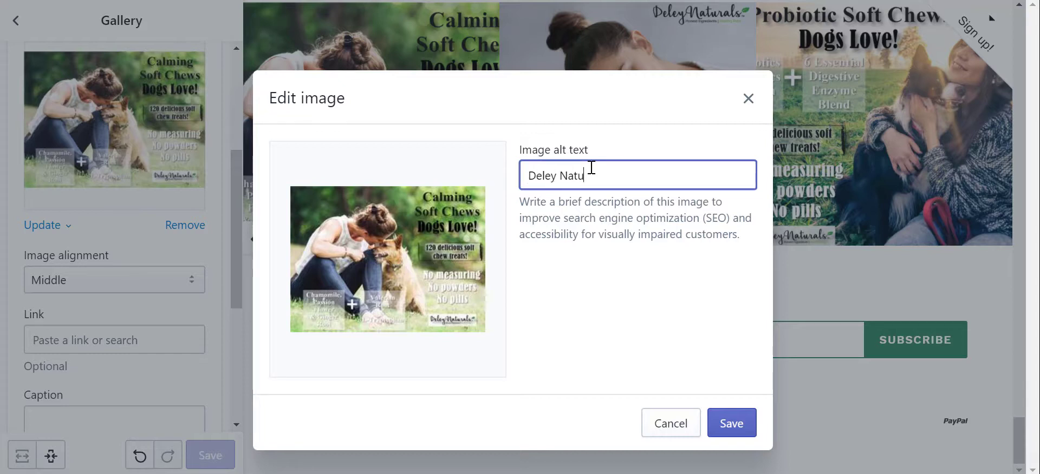
pyautogui.write('rals calming chews')
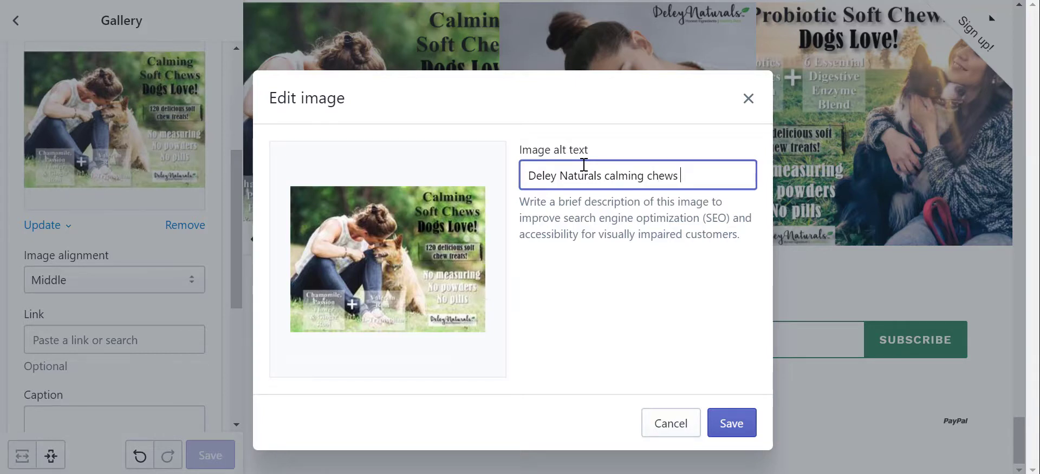
pyautogui.write('with chamomi')
pyautogui.press('BackSpace')
pyautogui.write('m')
pyautogui.press('BackSpace')
pyautogui.write('ile, passion')
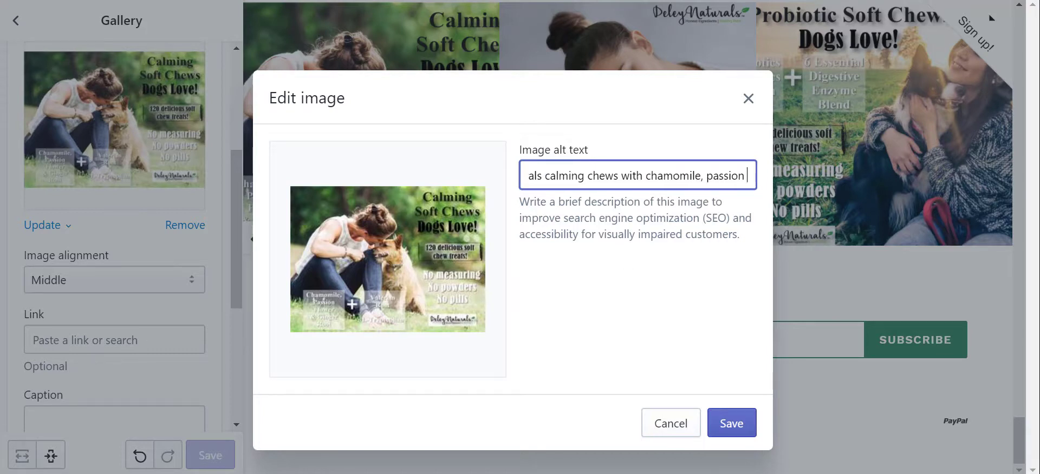
# Switch to File Explorer, view "Enlarged Hip and Joint 'NO' ad - Page 002 (1)" full size to read its ingredients, and close it
pyautogui.hotkey('alt', 'Tab')
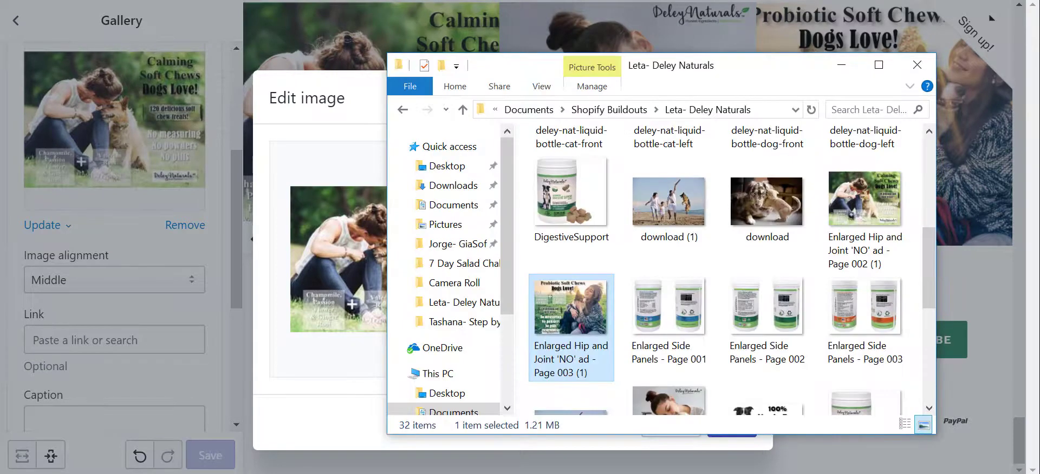
pyautogui.doubleClick(869, 193)
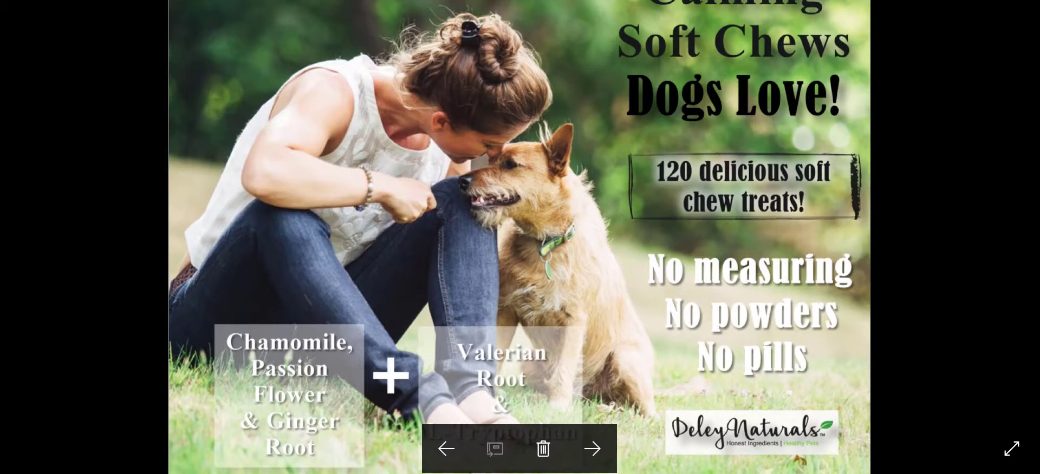
pyautogui.hotkey('alt', 'F4')
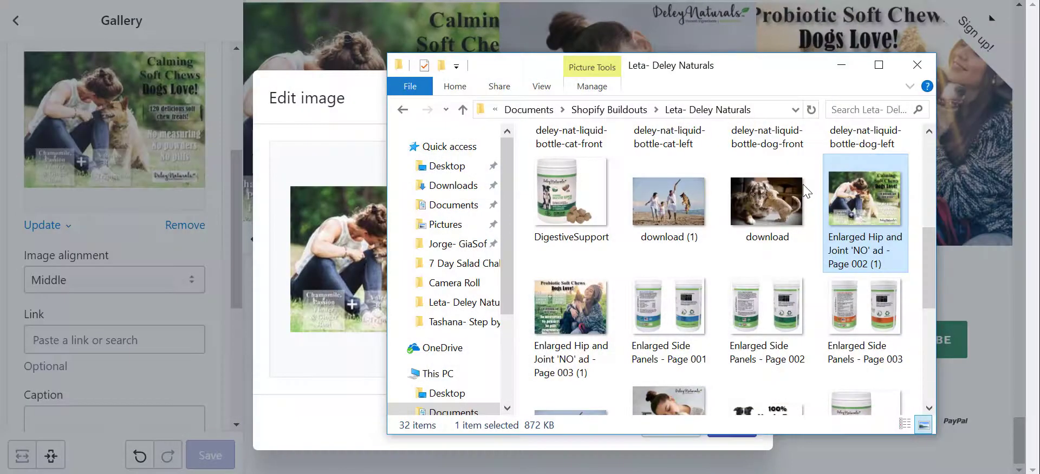
pyautogui.click(359, 109)
# Complete the alt text as "Deley Naturals calming chews with chamomile, passion flower and ginger root" and save it
pyautogui.click(753, 183)
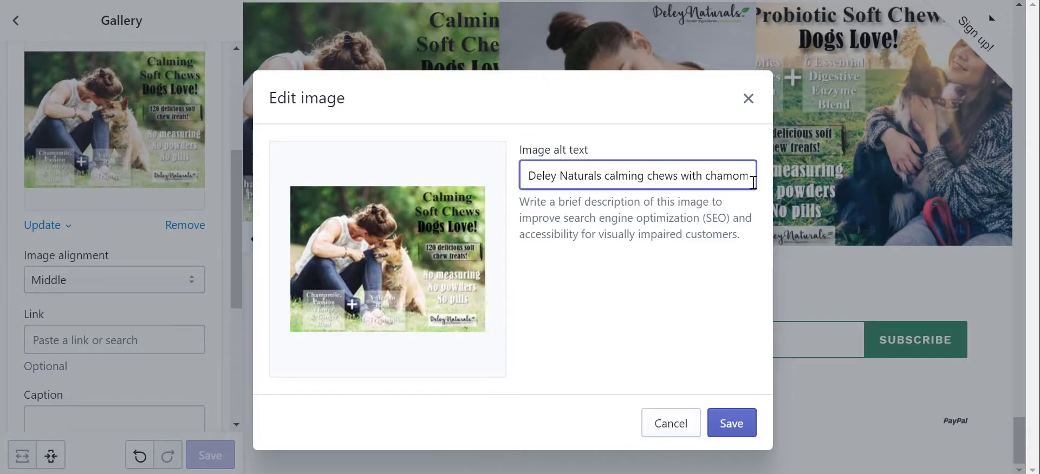
pyautogui.write('ile,')
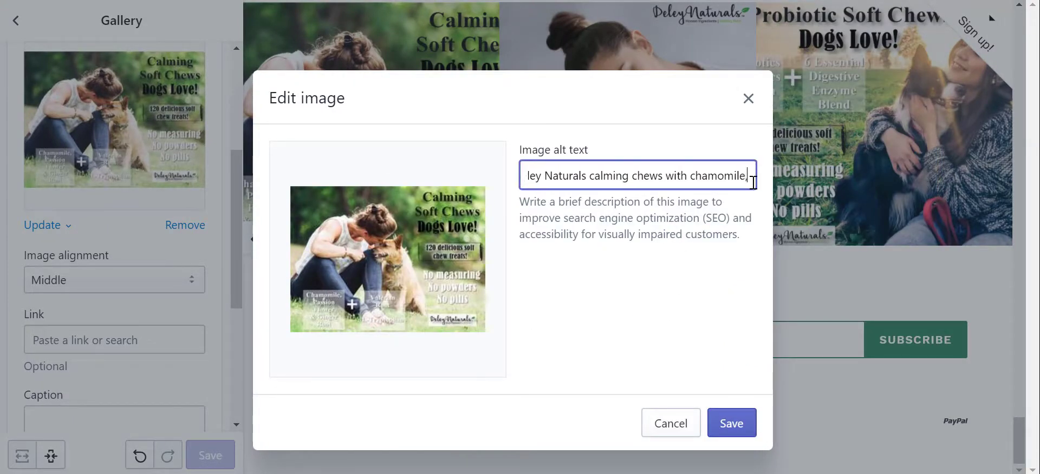
pyautogui.write(' passion flower ')
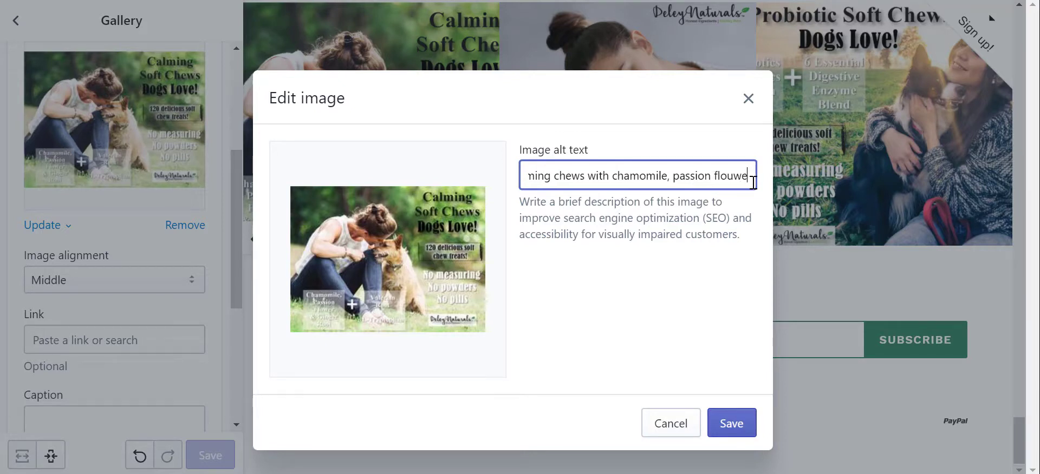
pyautogui.write('and ginger root')
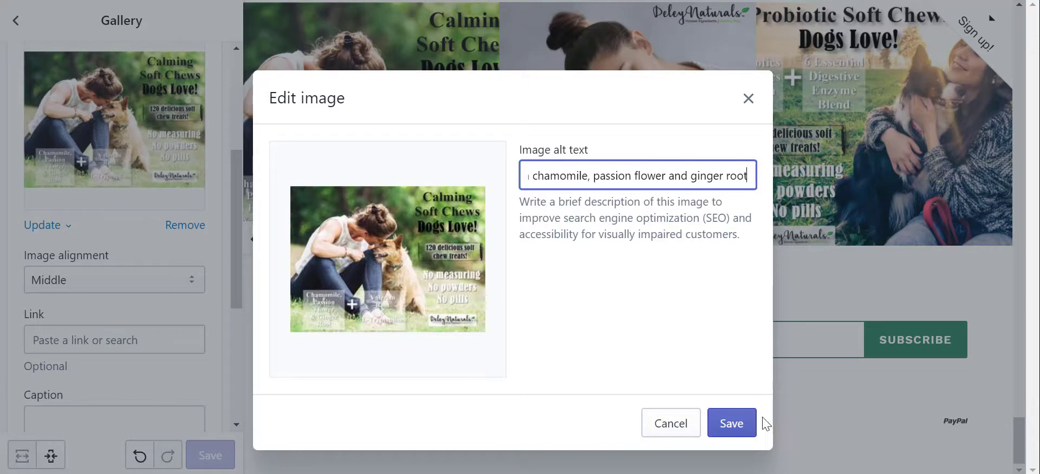
pyautogui.click(743, 425)
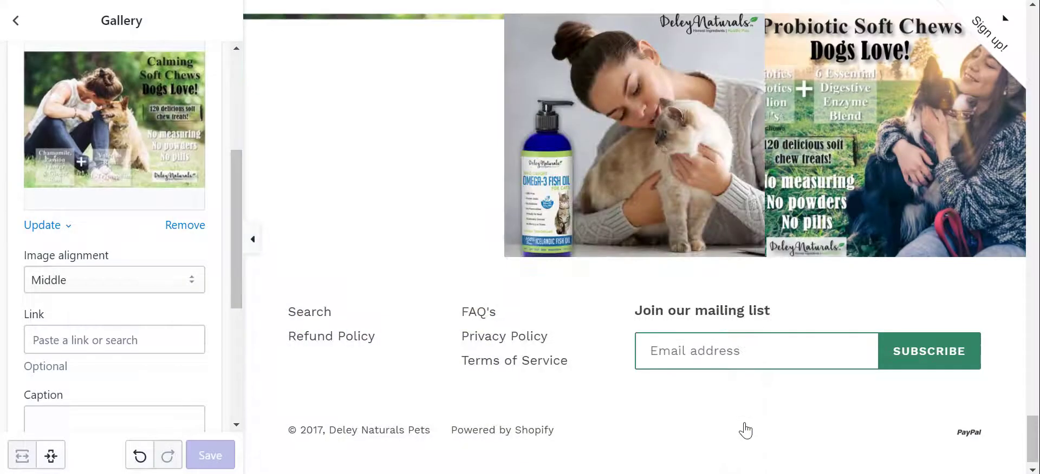
# Link the first gallery image to the Natural Calming Treats product
pyautogui.click(101, 344)
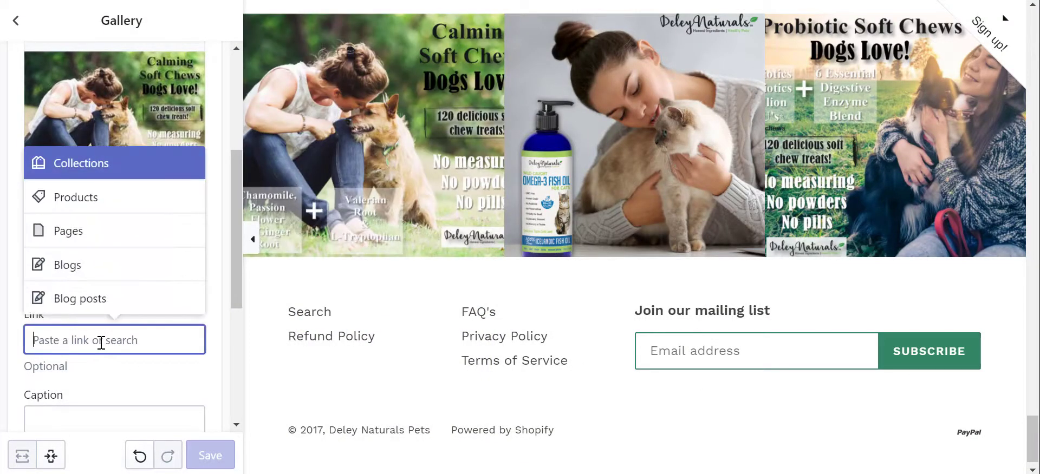
pyautogui.click(92, 205)
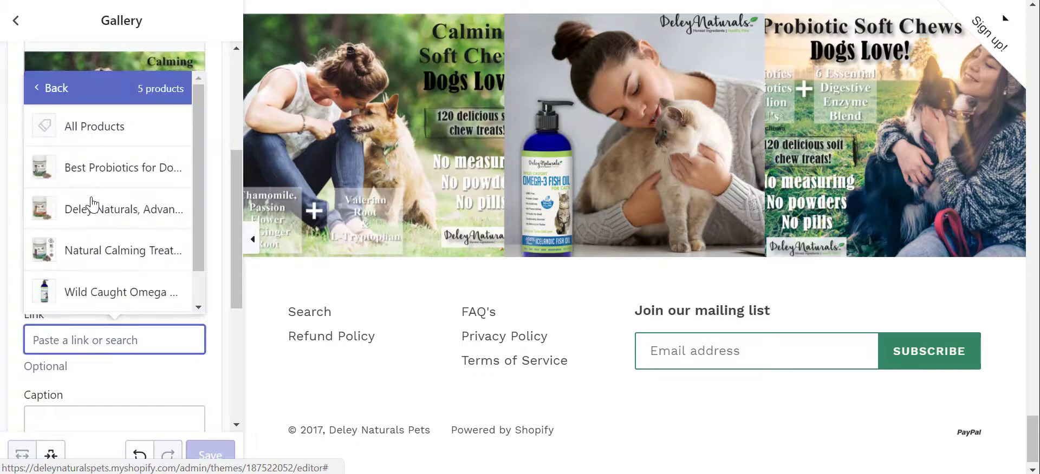
pyautogui.click(198, 166)
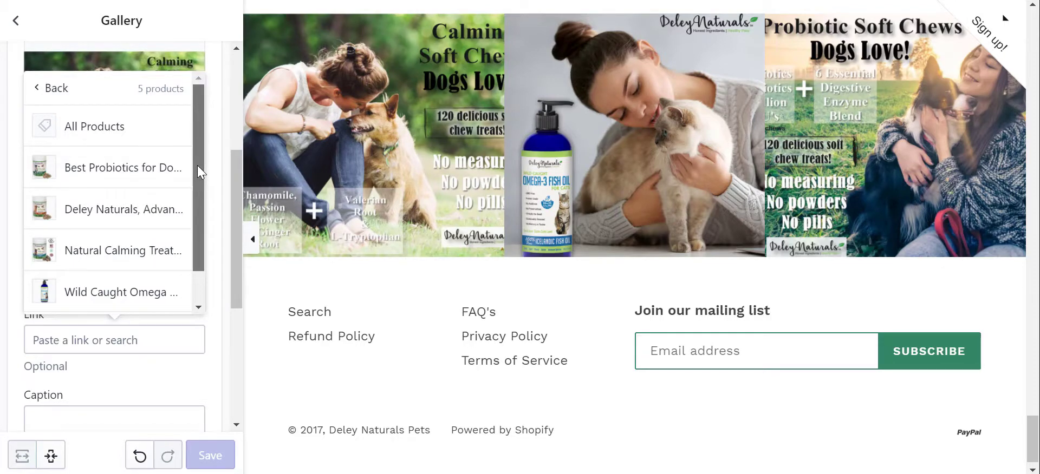
pyautogui.moveTo(197, 165); pyautogui.dragTo(200, 226)
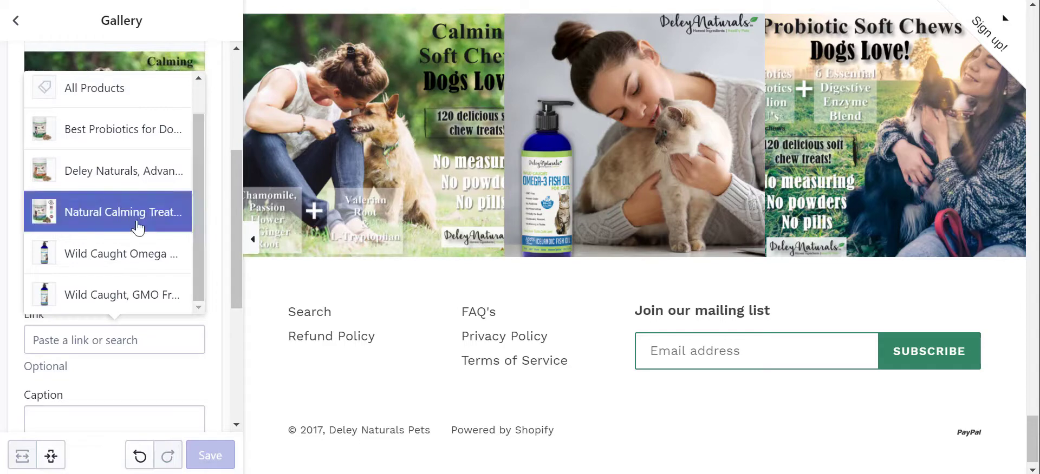
pyautogui.click(72, 216)
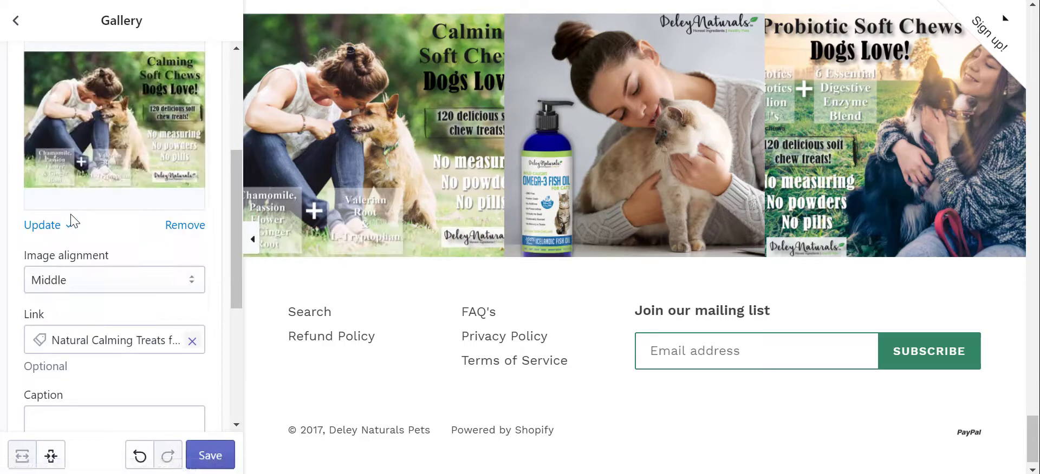
# Try the caption "Shop Here" on the first gallery image and clear it again
pyautogui.moveTo(229, 189); pyautogui.dragTo(233, 245)
pyautogui.scroll(-2, 239, 272)
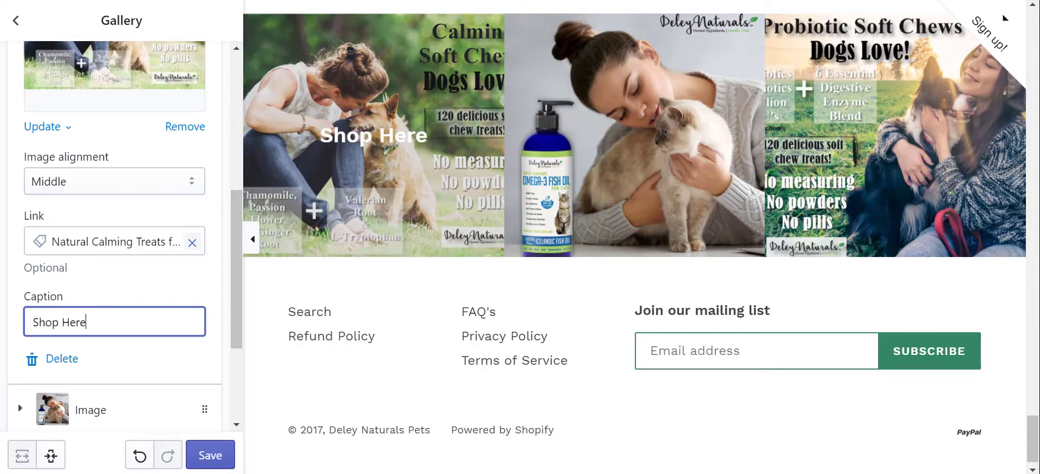
pyautogui.press('BackSpace')
pyautogui.press('BackSpace')
pyautogui.press('BackSpace')
pyautogui.press('BackSpace')
pyautogui.press('BackSpace')
pyautogui.press('BackSpace')
pyautogui.press('BackSpace')
pyautogui.press('BackSpace')
pyautogui.press('BackSpace')
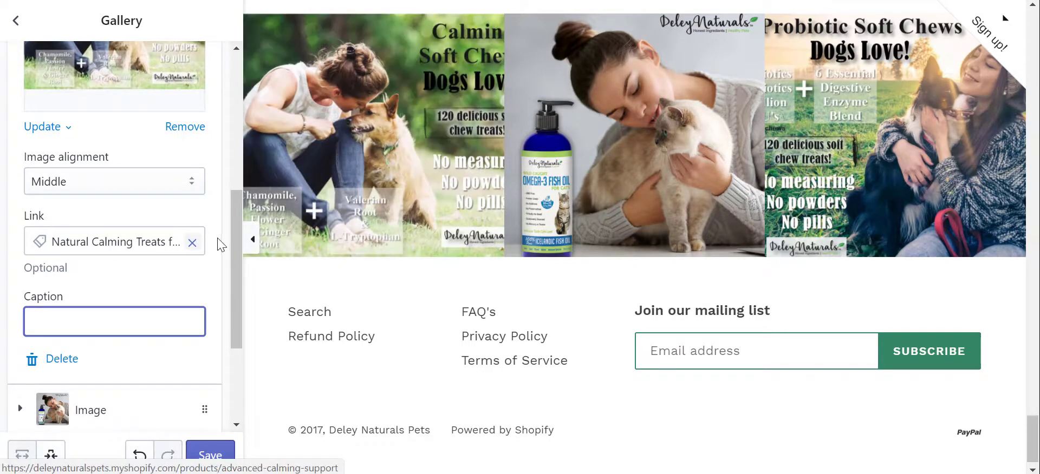
# Set the second gallery image's alt text to "Omega 3 Fish Oil for cats by Deley Natuals" and save it
pyautogui.moveTo(239, 251); pyautogui.dragTo(232, 352)
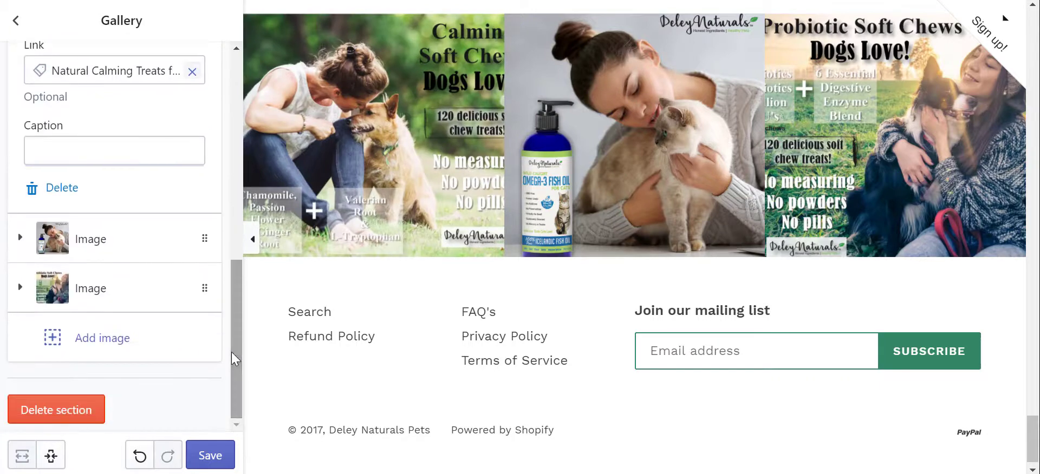
pyautogui.click(88, 239)
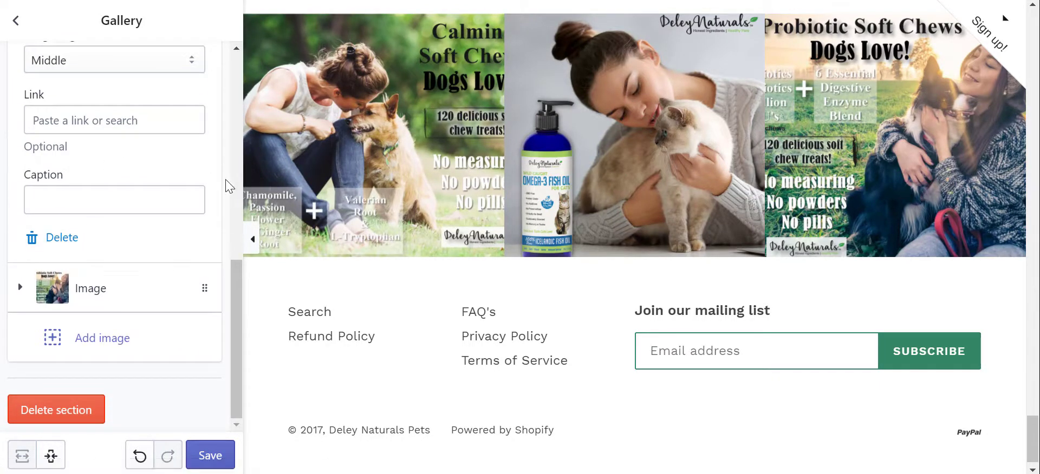
pyautogui.moveTo(235, 296); pyautogui.dragTo(236, 242)
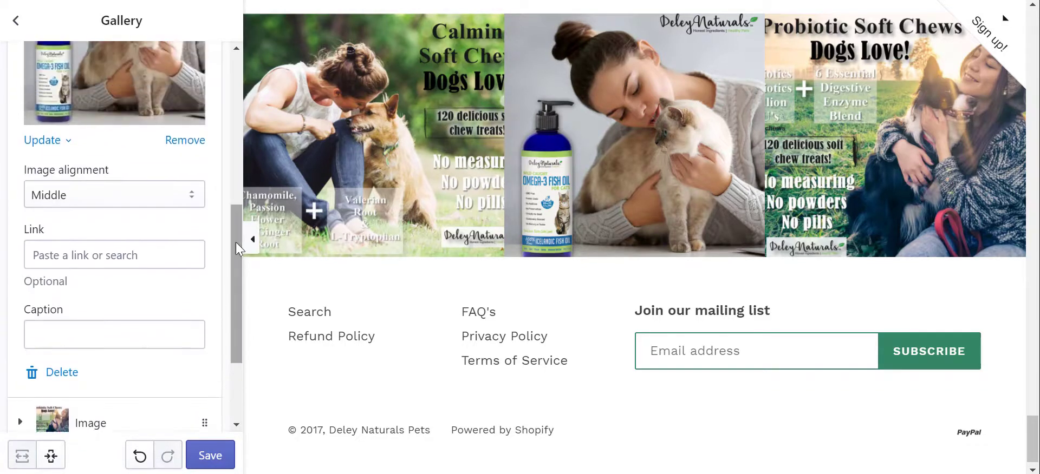
pyautogui.click(139, 83)
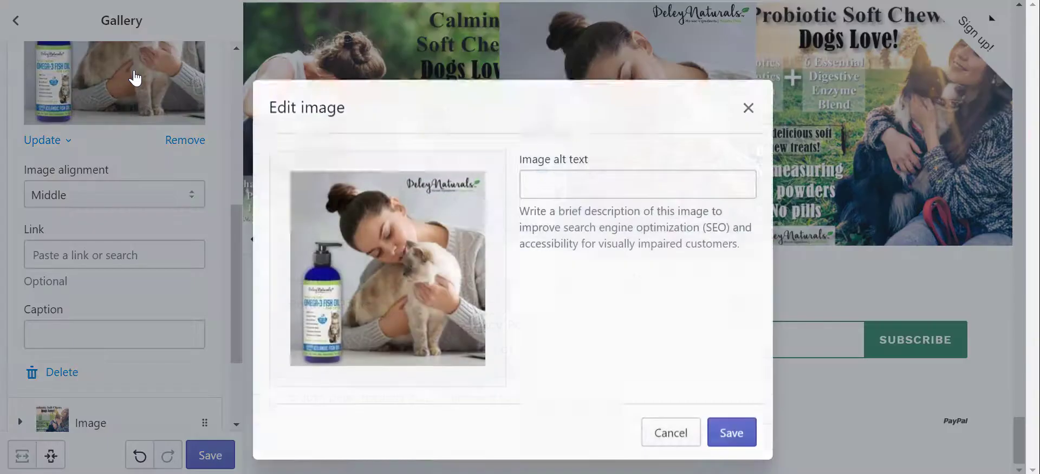
pyautogui.click(558, 177)
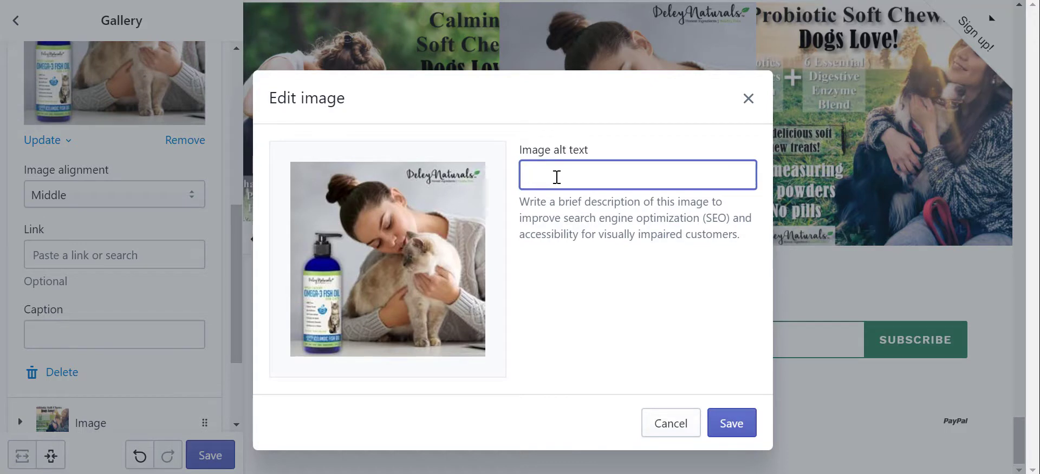
pyautogui.write('Omege ')
pyautogui.write('3 Fish Oil for ca')
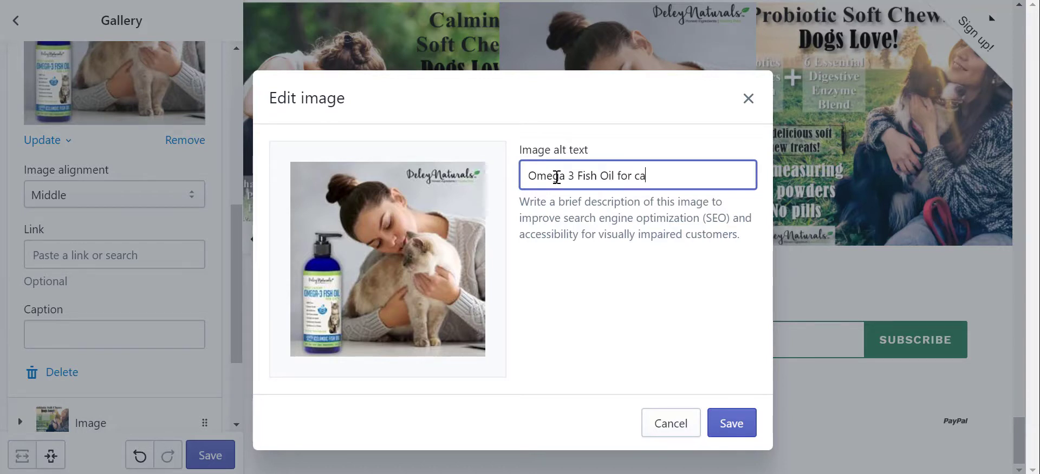
pyautogui.write('Natuals')
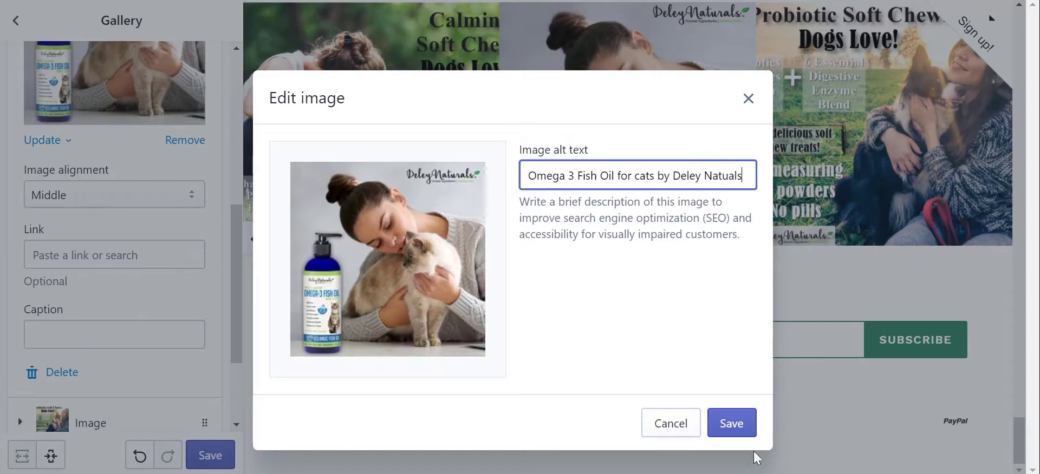
pyautogui.click(731, 424)
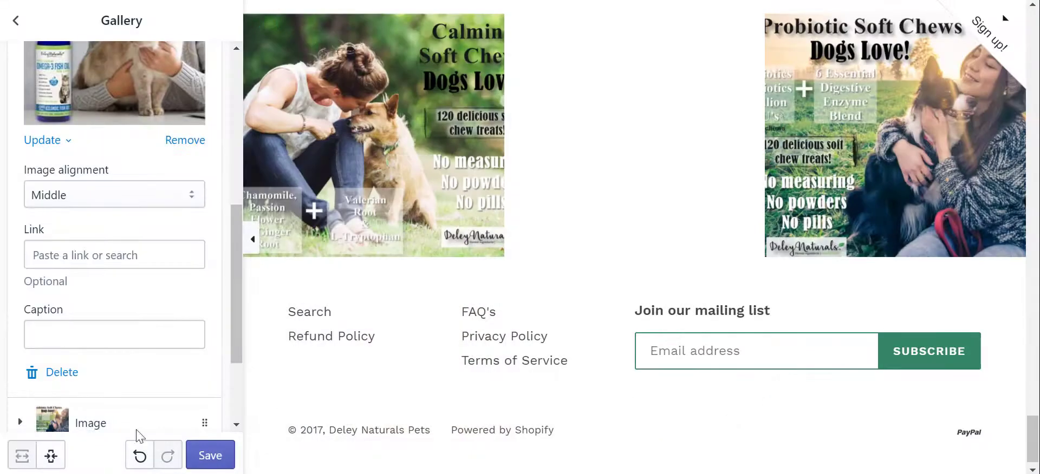
# Link the second gallery image to the Wild Caught Omega 3 product
pyautogui.click(98, 260)
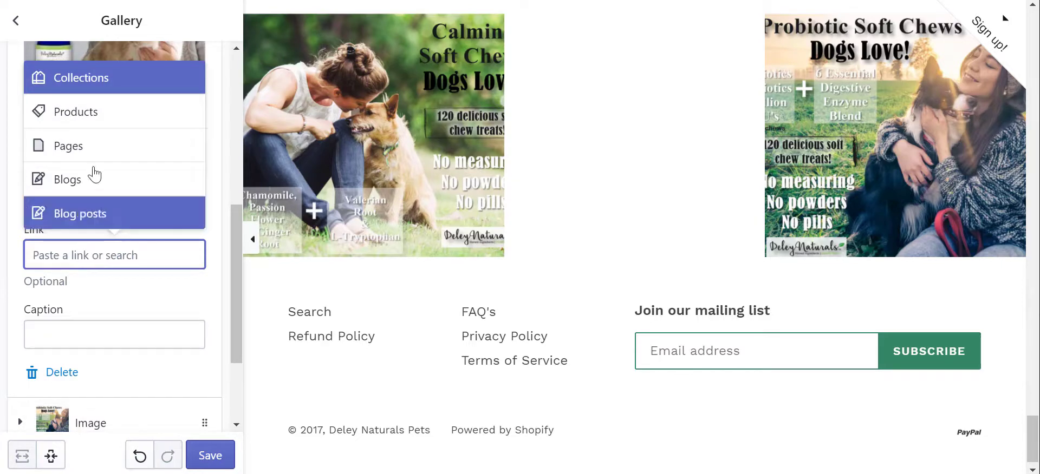
pyautogui.click(111, 115)
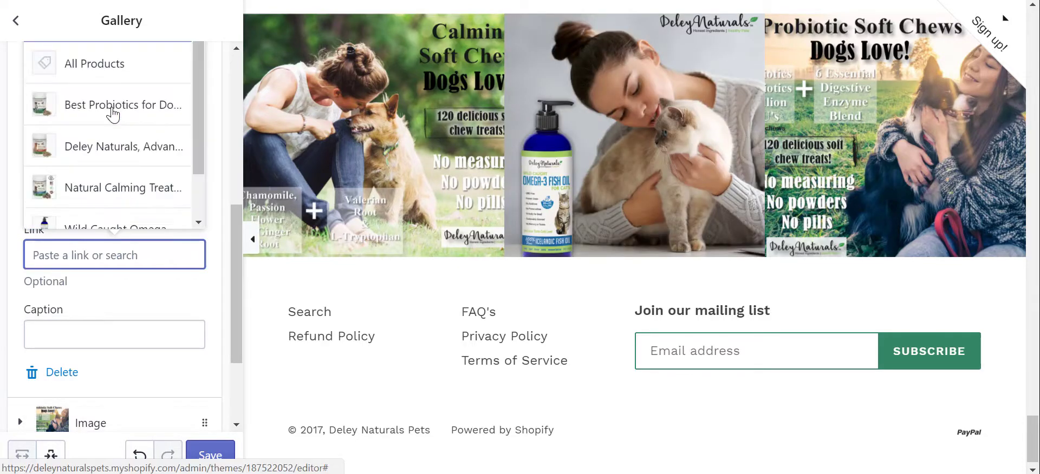
pyautogui.moveTo(196, 103); pyautogui.dragTo(190, 170)
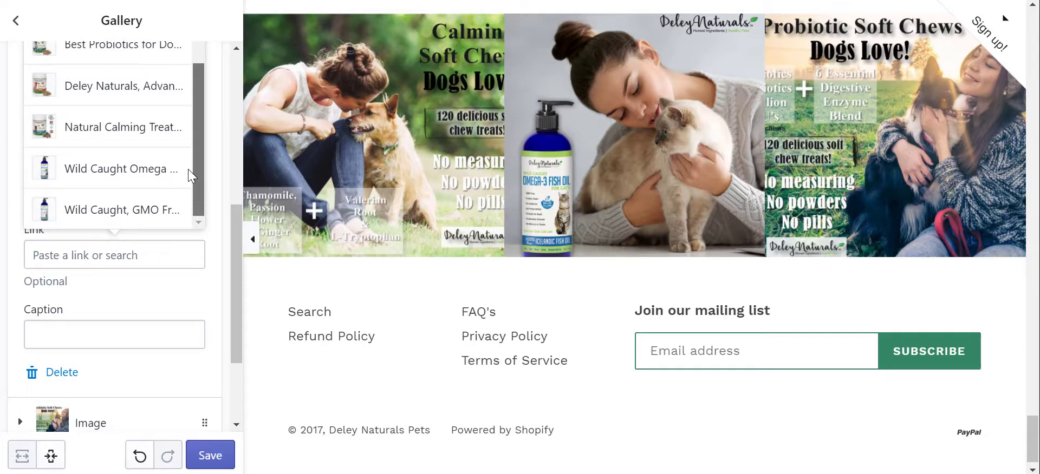
pyautogui.click(129, 172)
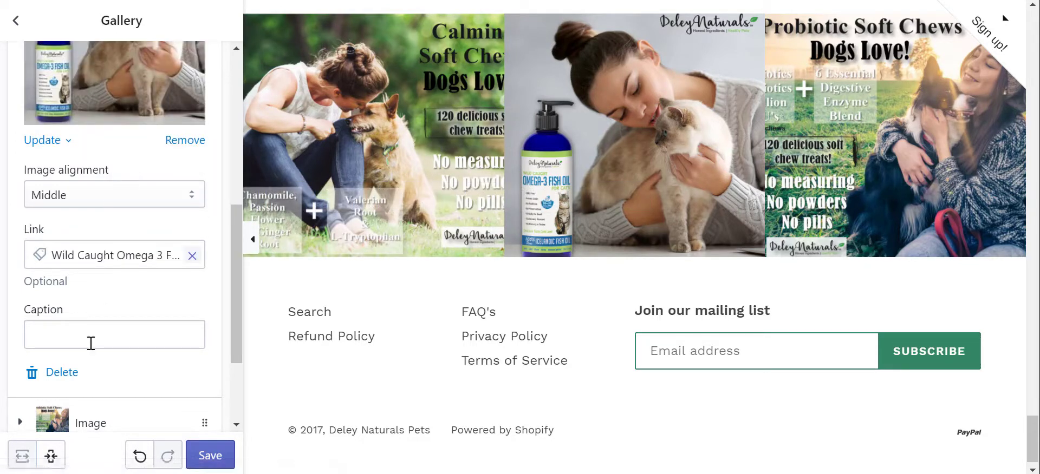
# Set the third gallery image's alt text to "Probiotic Soft Chews by Deley Naturals with Prebiotics and 4 billion CFU's" and save it
pyautogui.moveTo(238, 244); pyautogui.dragTo(225, 329)
pyautogui.click(109, 287)
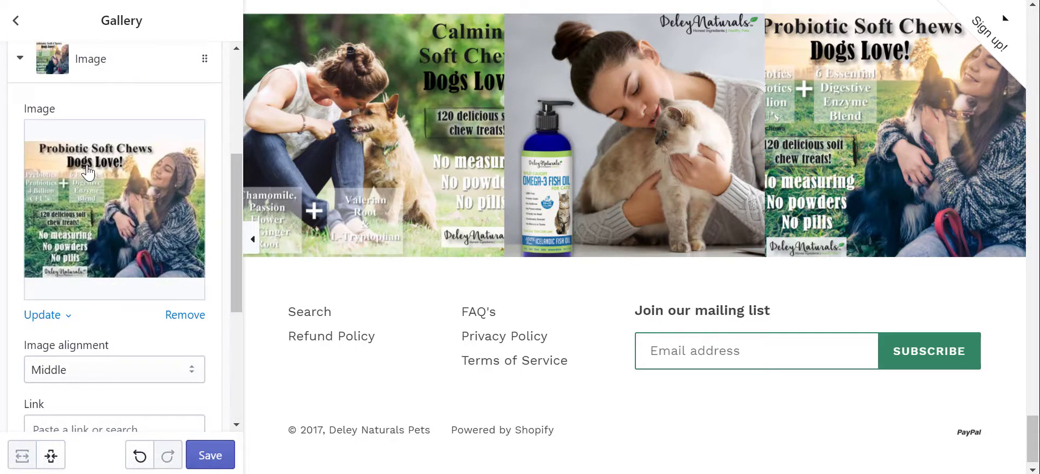
pyautogui.click(87, 172)
pyautogui.click(570, 187)
pyautogui.write('Probiotic Soft Chews by Deley Naturals')
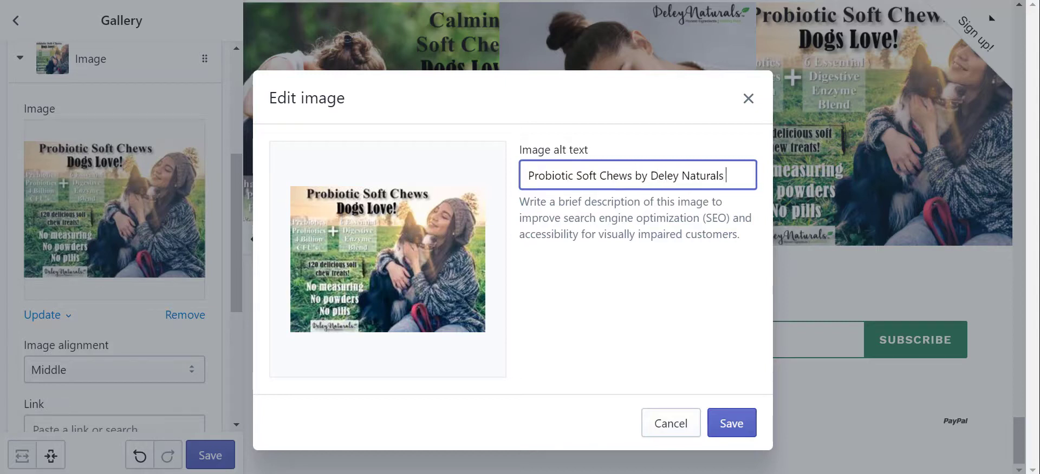
pyautogui.write('Prebio')
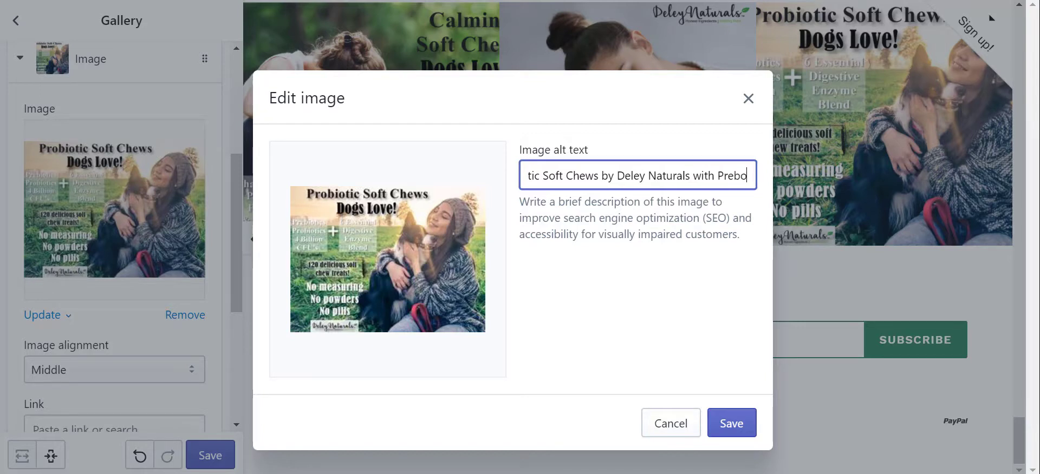
pyautogui.write('tic')
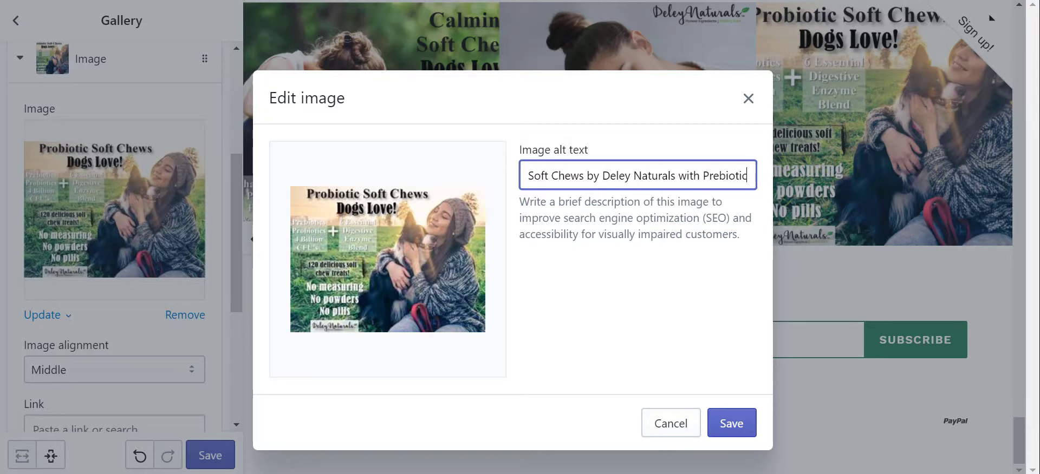
pyautogui.write('s and 4')
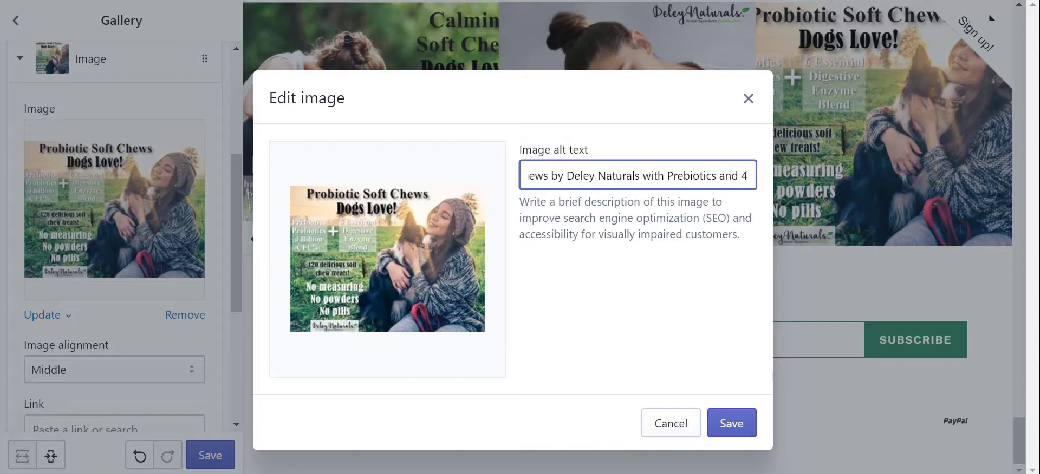
pyautogui.write(' billion CDjF')
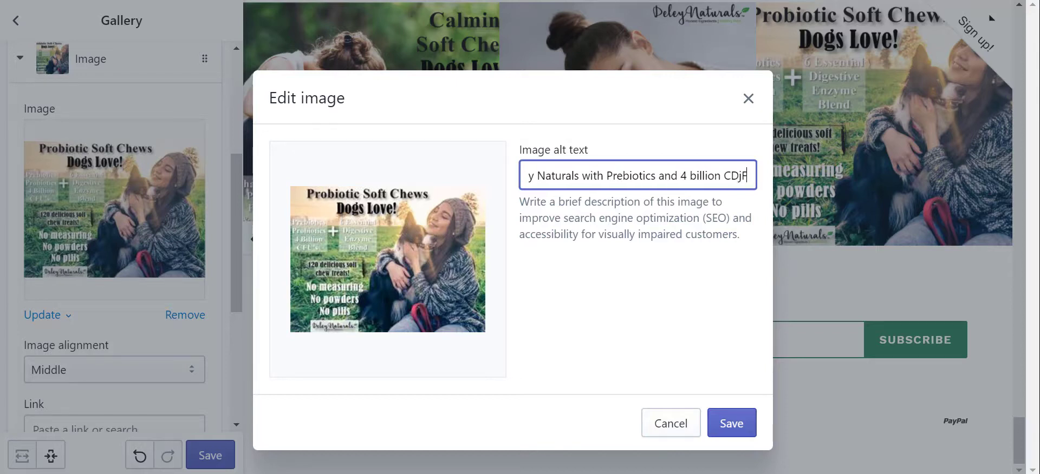
pyautogui.press('BackSpace')
pyautogui.write("FU's")
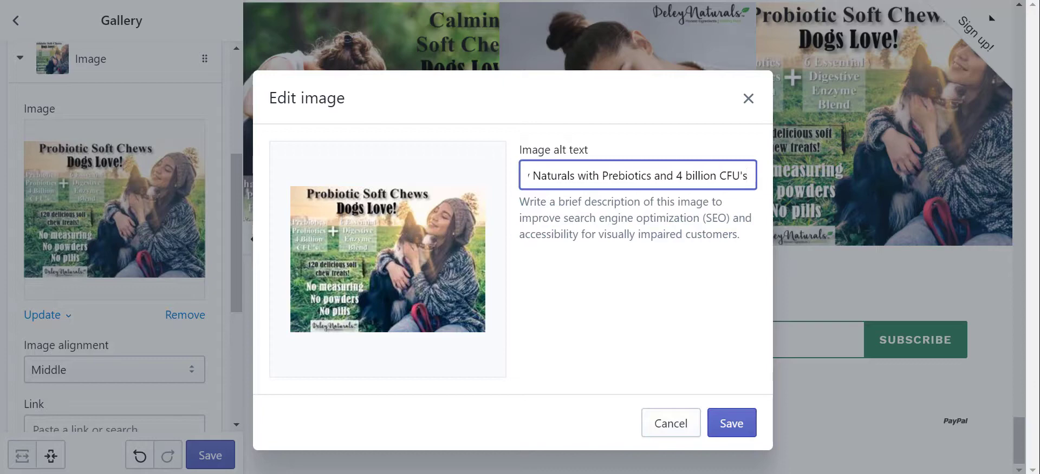
pyautogui.click(734, 421)
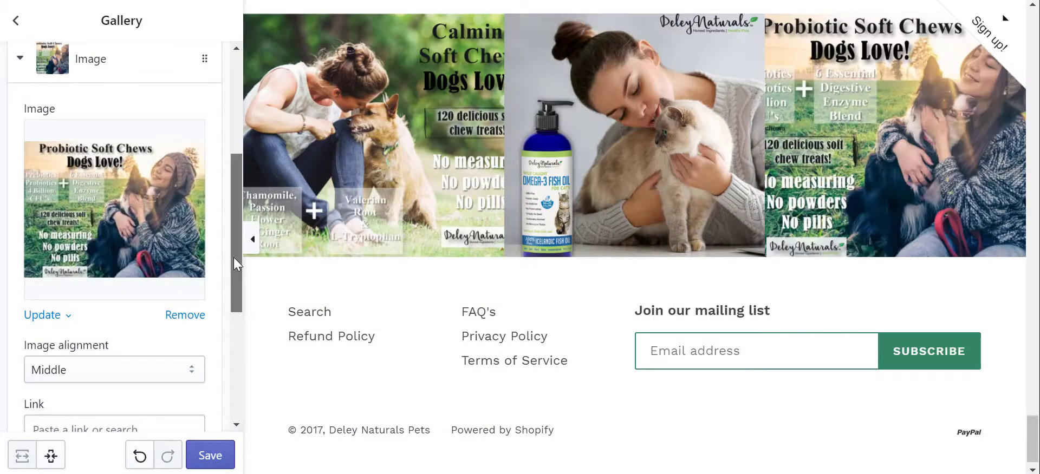
# Link the third gallery image to the Best Probiotics for Dogs product and save the theme changes
pyautogui.moveTo(232, 254); pyautogui.dragTo(230, 306)
pyautogui.click(115, 305)
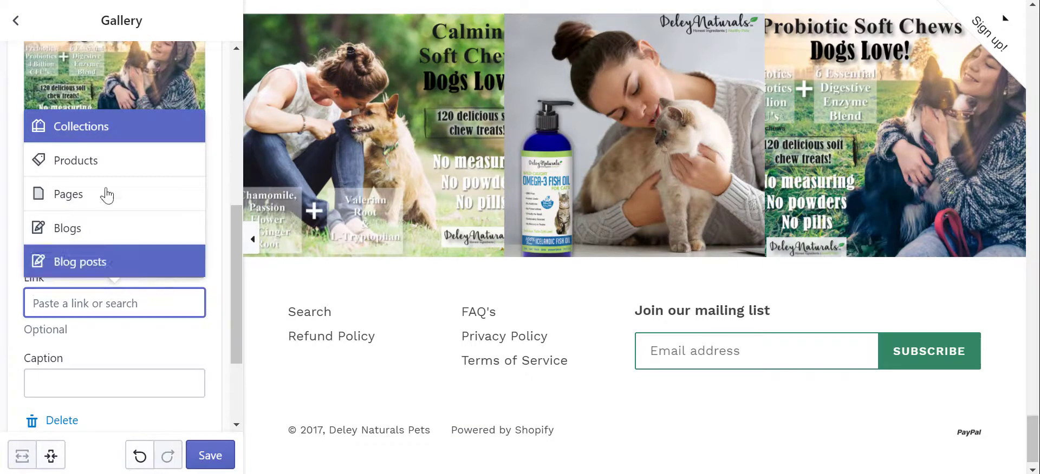
pyautogui.click(107, 154)
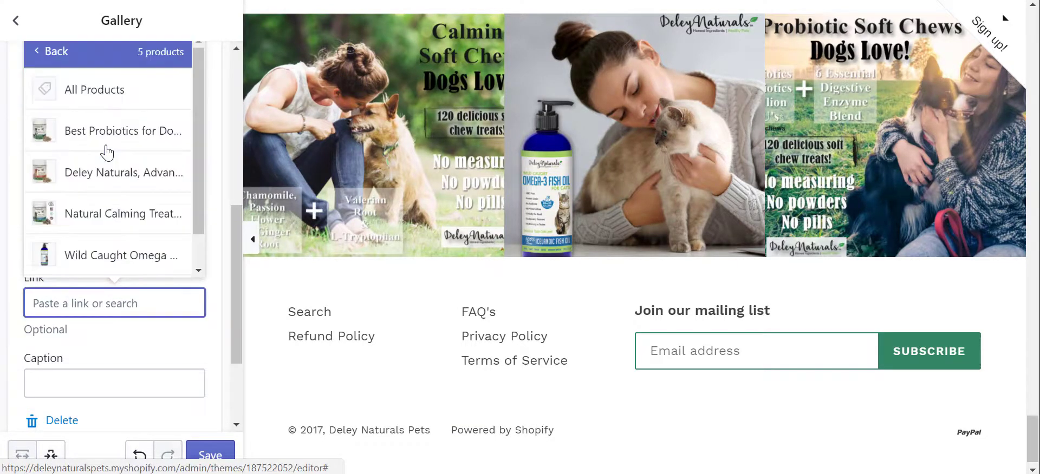
pyautogui.click(131, 129)
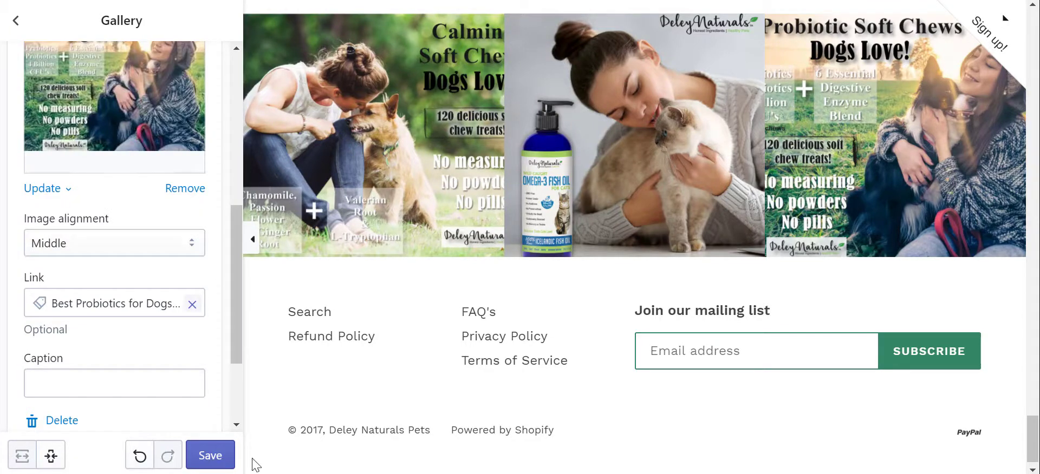
pyautogui.click(210, 454)
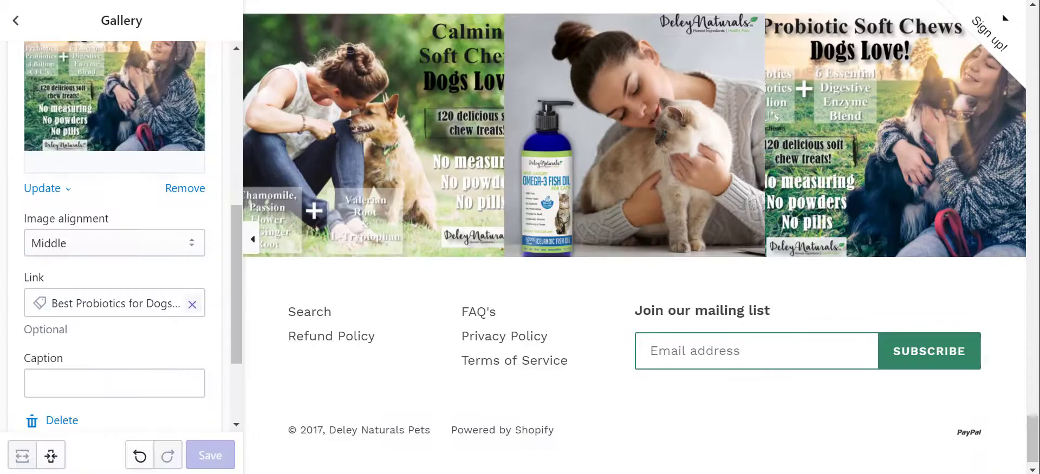
# Move the Gallery section between "Our Promise to you" and "Deley's Collection" on the homepage and save the theme
pyautogui.moveTo(236, 269); pyautogui.dragTo(244, 64)
pyautogui.click(17, 24)
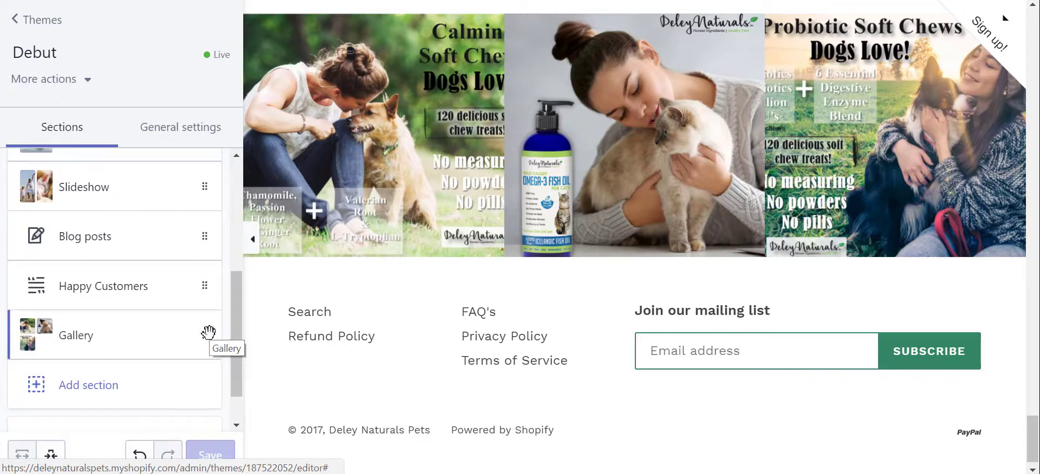
pyautogui.moveTo(208, 332); pyautogui.dragTo(155, 319)
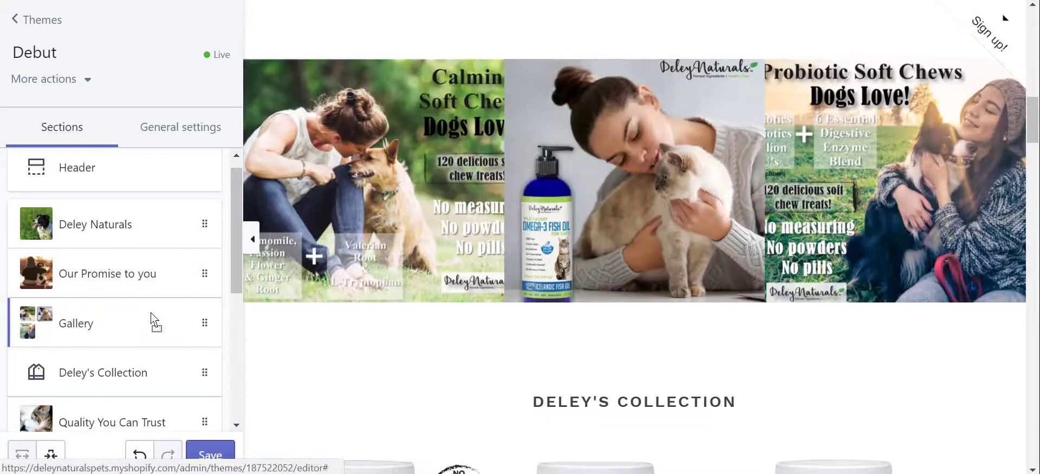
pyautogui.click(211, 456)
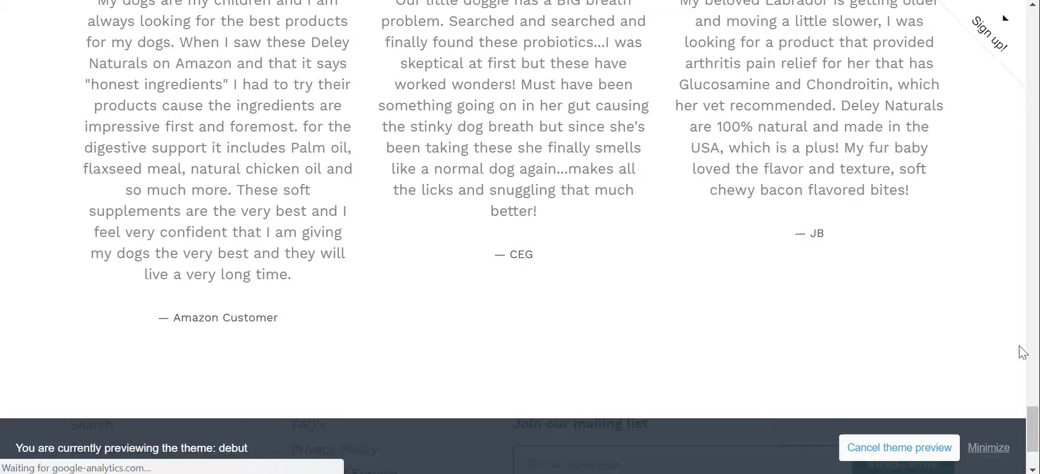
# Minimize the theme preview notice and check the gallery's position on the homepage in the store preview
pyautogui.click(988, 449)
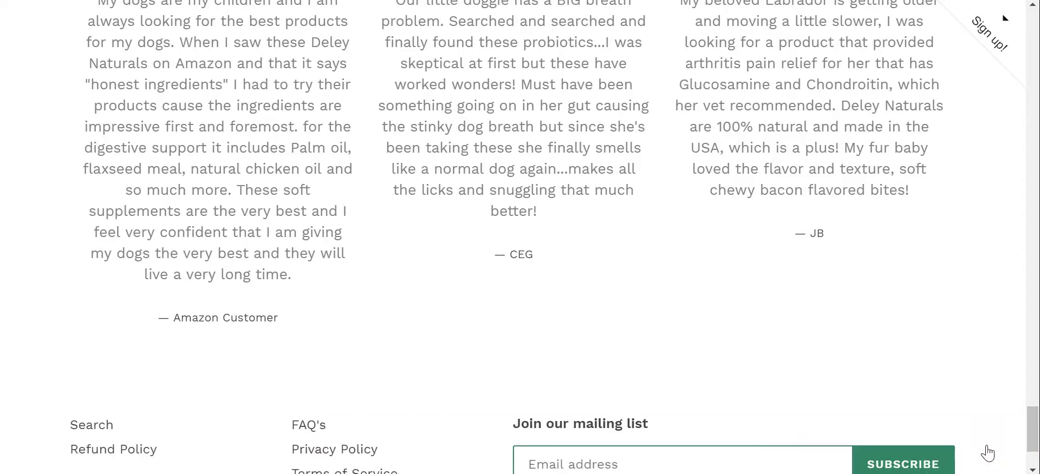
pyautogui.moveTo(1032, 444); pyautogui.dragTo(1035, 108)
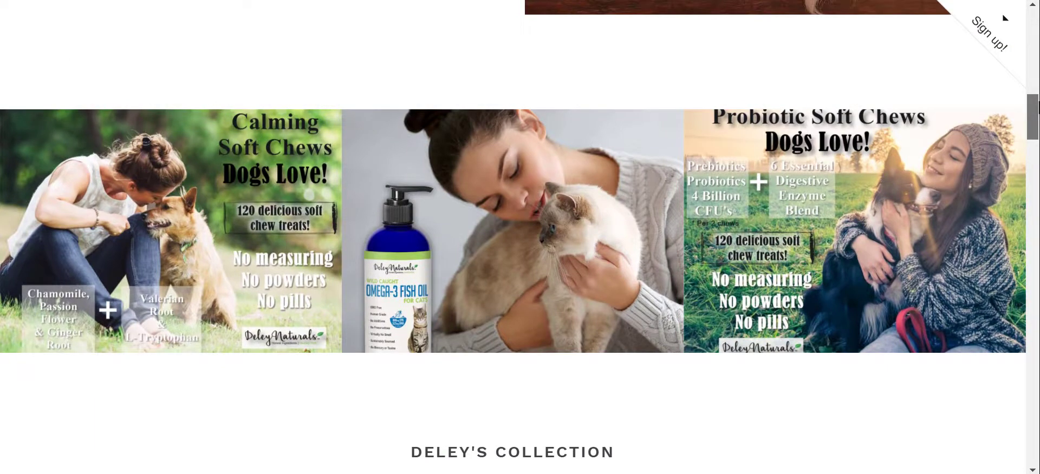
pyautogui.moveTo(1037, 107); pyautogui.dragTo(1036, 348)
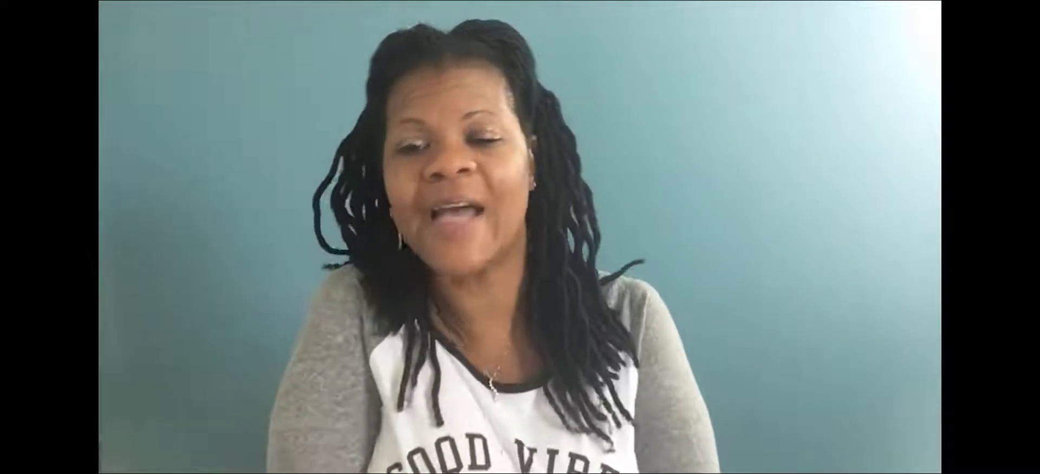